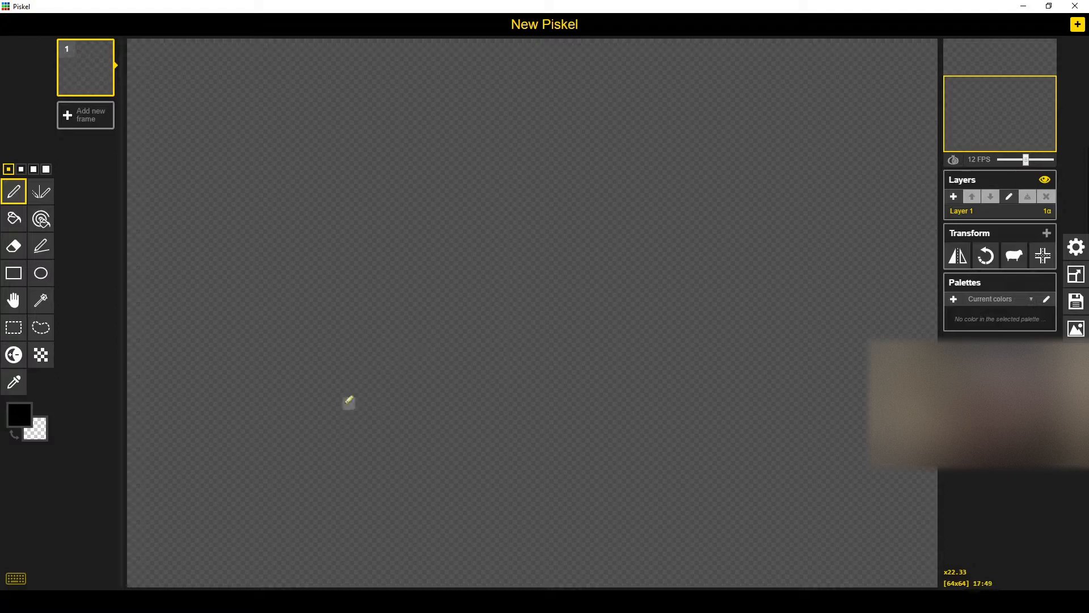
# Step: Outline a cartoon figure in one-pixel black lines with two long drooping arms, a round head and a rounded torso
pyautogui.moveTo(301, 494)
pyautogui.mouseDown()
pyautogui.moveTo(308, 417)
pyautogui.moveTo(364, 208)
pyautogui.moveTo(453, 126)
pyautogui.moveTo(481, 123)
pyautogui.mouseUp()
pyautogui.hotkey('ctrl', 'z')
pyautogui.moveTo(311, 494)
pyautogui.mouseDown()
pyautogui.moveTo(325, 293)
pyautogui.moveTo(345, 237)
pyautogui.moveTo(406, 231)
pyautogui.moveTo(432, 395)
pyautogui.moveTo(419, 530)
pyautogui.moveTo(330, 532)
pyautogui.moveTo(313, 496)
pyautogui.moveTo(311, 520)
pyautogui.mouseUp()
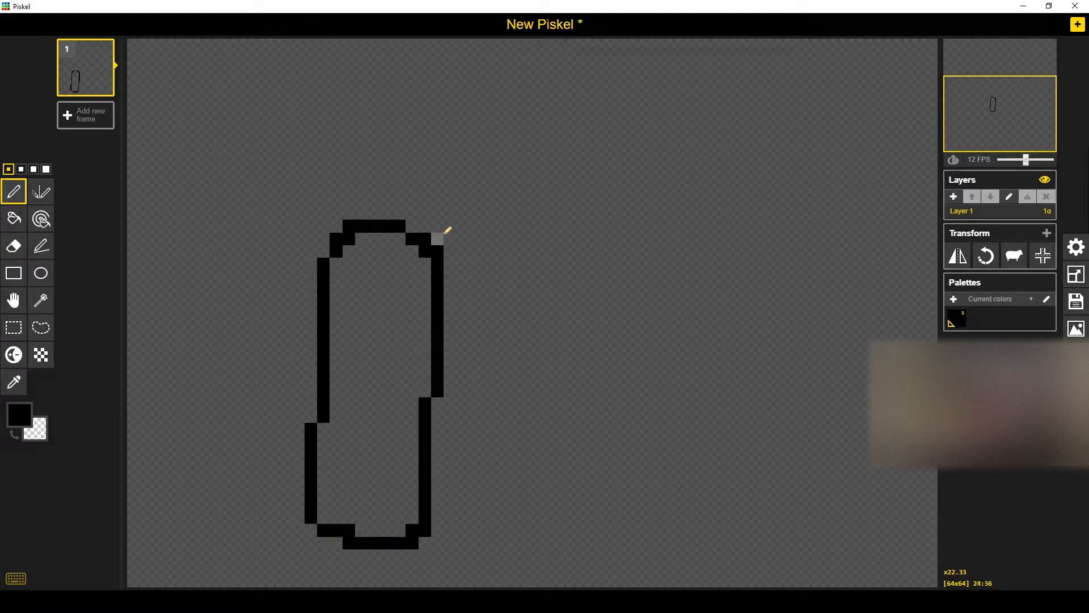
pyautogui.moveTo(379, 220)
pyautogui.mouseDown()
pyautogui.moveTo(398, 200)
pyautogui.moveTo(448, 201)
pyautogui.moveTo(433, 200)
pyautogui.moveTo(452, 127)
pyautogui.moveTo(579, 117)
pyautogui.moveTo(648, 216)
pyautogui.moveTo(539, 277)
pyautogui.moveTo(447, 245)
pyautogui.moveTo(434, 205)
pyautogui.mouseUp()
pyautogui.moveTo(649, 201)
pyautogui.mouseDown()
pyautogui.moveTo(749, 247)
pyautogui.moveTo(800, 393)
pyautogui.moveTo(780, 482)
pyautogui.moveTo(699, 480)
pyautogui.moveTo(628, 277)
pyautogui.mouseUp()
pyautogui.moveTo(445, 398)
pyautogui.mouseDown()
pyautogui.moveTo(511, 455)
pyautogui.moveTo(641, 414)
pyautogui.moveTo(658, 389)
pyautogui.mouseUp()
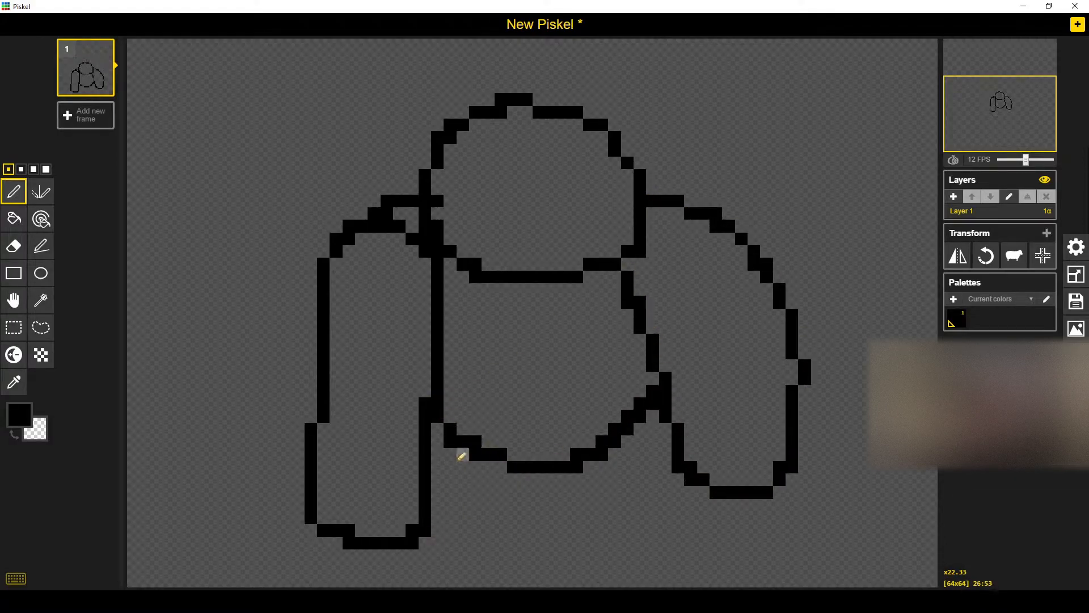
# Step: Outline two legs with feet below the torso and draw two dash eyes and a smile on the head
pyautogui.moveTo(461, 460)
pyautogui.mouseDown()
pyautogui.moveTo(445, 547)
pyautogui.moveTo(510, 586)
pyautogui.moveTo(584, 560)
pyautogui.moveTo(547, 519)
pyautogui.moveTo(539, 475)
pyautogui.mouseUp()
pyautogui.moveTo(603, 465)
pyautogui.mouseDown()
pyautogui.moveTo(702, 535)
pyautogui.moveTo(643, 580)
pyautogui.moveTo(577, 570)
pyautogui.moveTo(551, 472)
pyautogui.mouseUp()
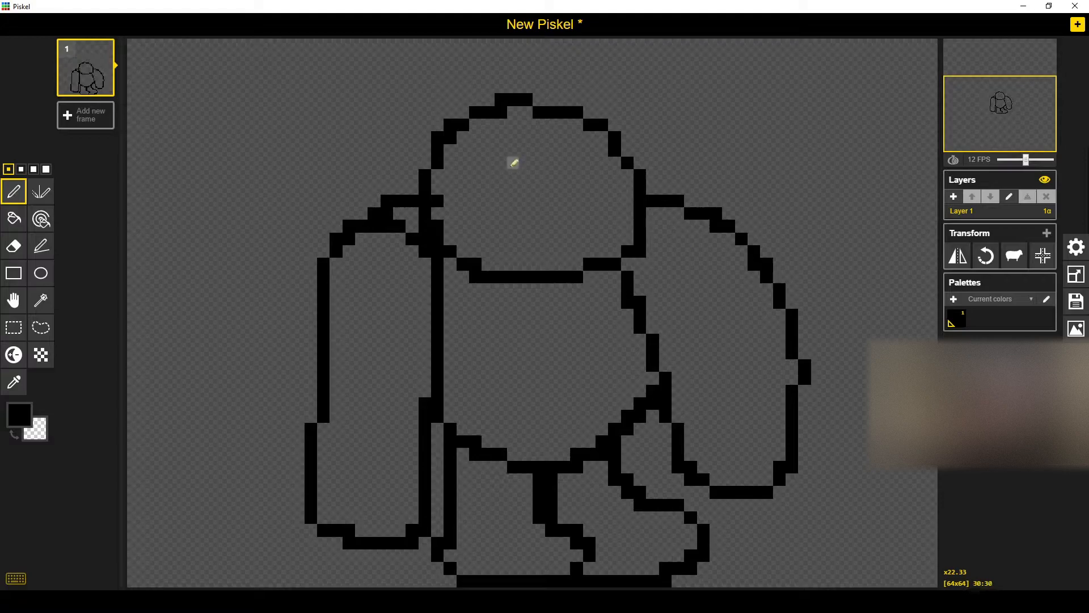
pyautogui.moveTo(487, 163); pyautogui.dragTo(564, 163)
pyautogui.moveTo(500, 226)
pyautogui.mouseDown()
pyautogui.moveTo(528, 244)
pyautogui.moveTo(552, 224)
pyautogui.mouseUp()
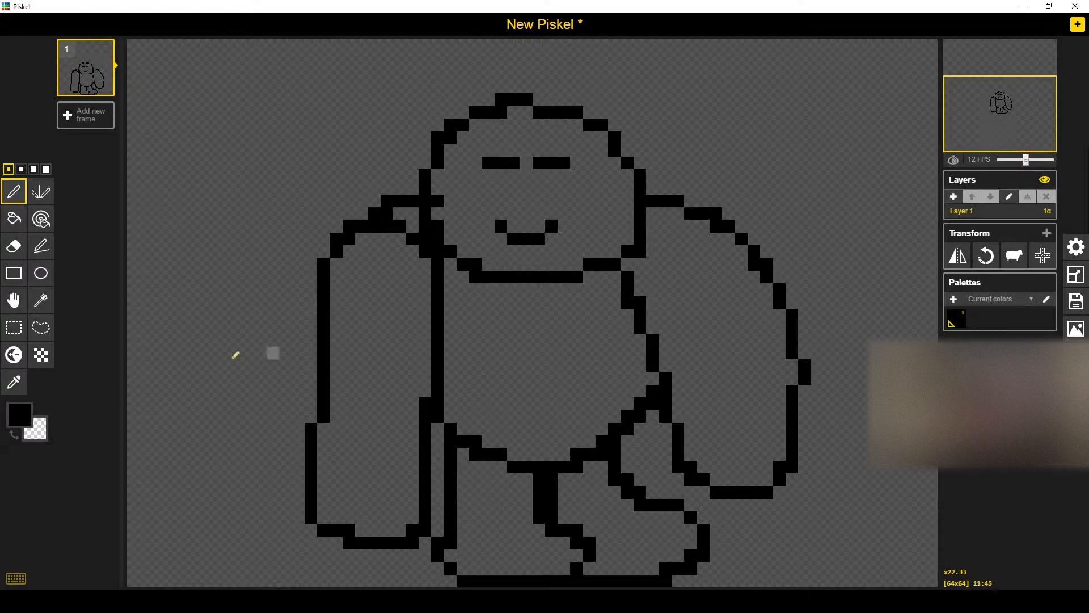
# Step: Fill the figure's head, torso, arms, shoulder gap and legs with a medium green
pyautogui.click(14, 414)
pyautogui.moveTo(68, 457); pyautogui.dragTo(126, 457)
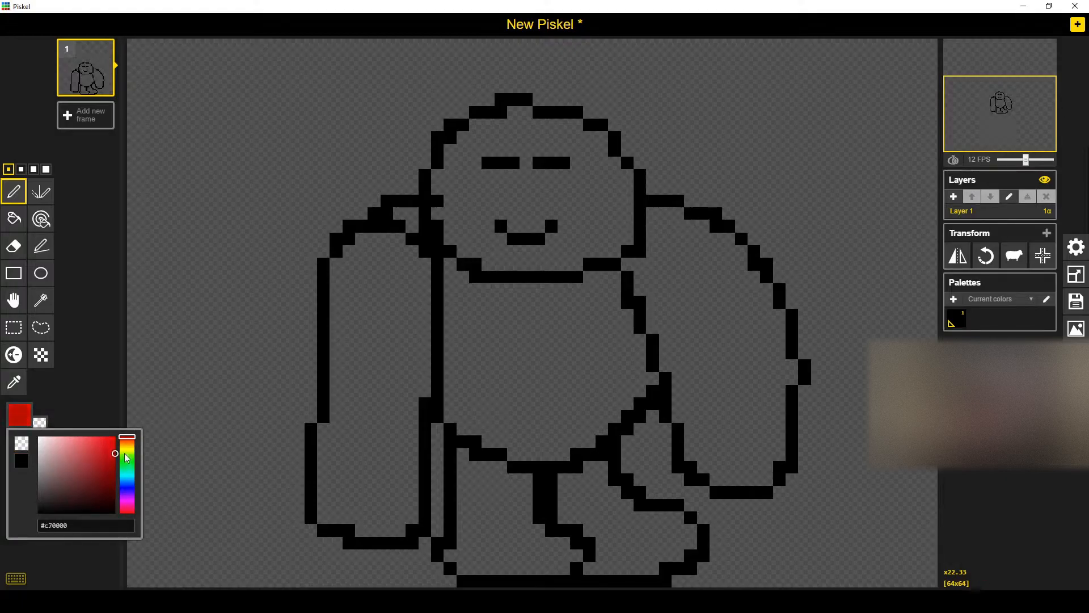
pyautogui.click(131, 456)
pyautogui.click(133, 290)
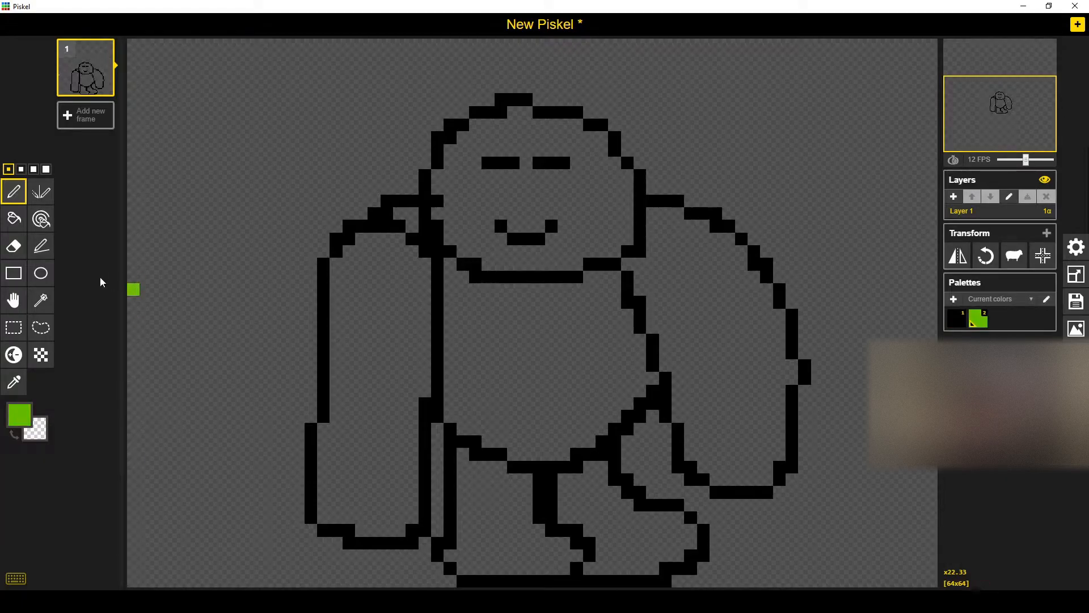
pyautogui.hotkey('ctrl', 'z')
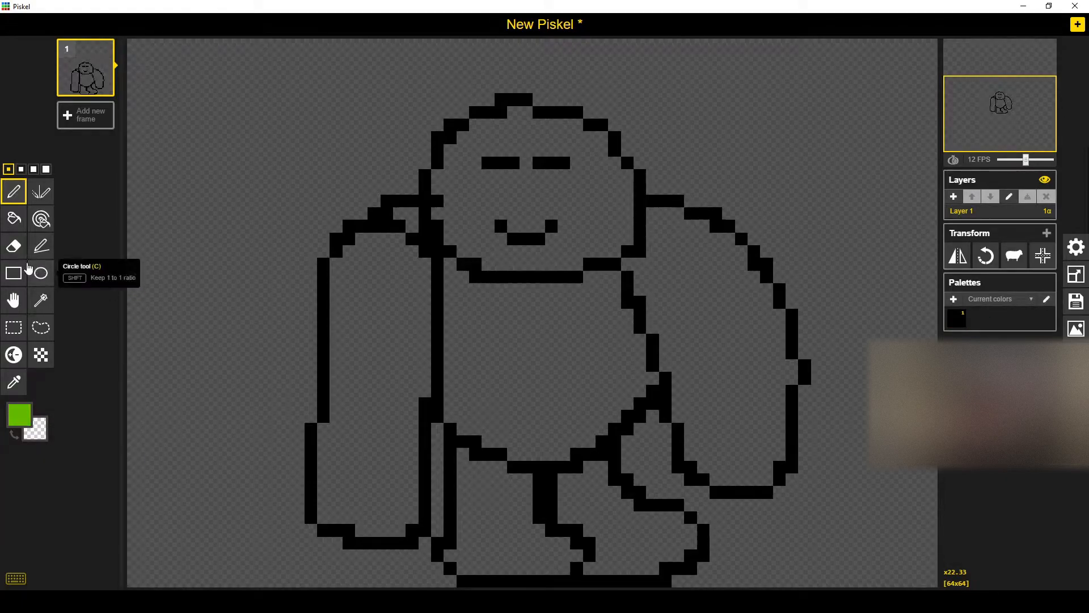
pyautogui.click(13, 218)
pyautogui.click(362, 328)
pyautogui.click(550, 337)
pyautogui.click(538, 264)
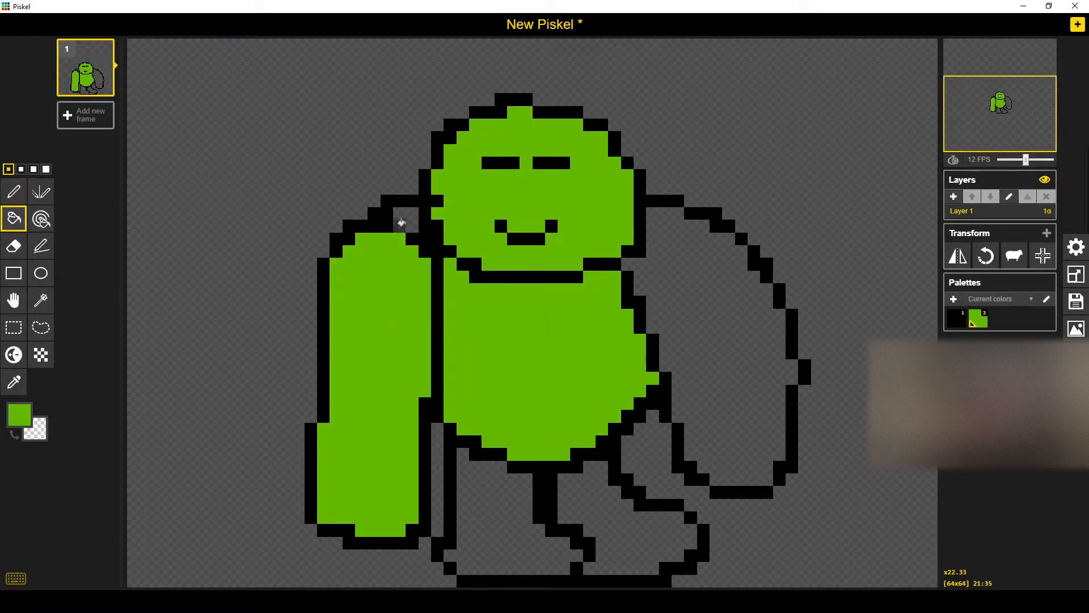
pyautogui.click(405, 219)
pyautogui.click(704, 408)
pyautogui.click(614, 513)
pyautogui.click(519, 504)
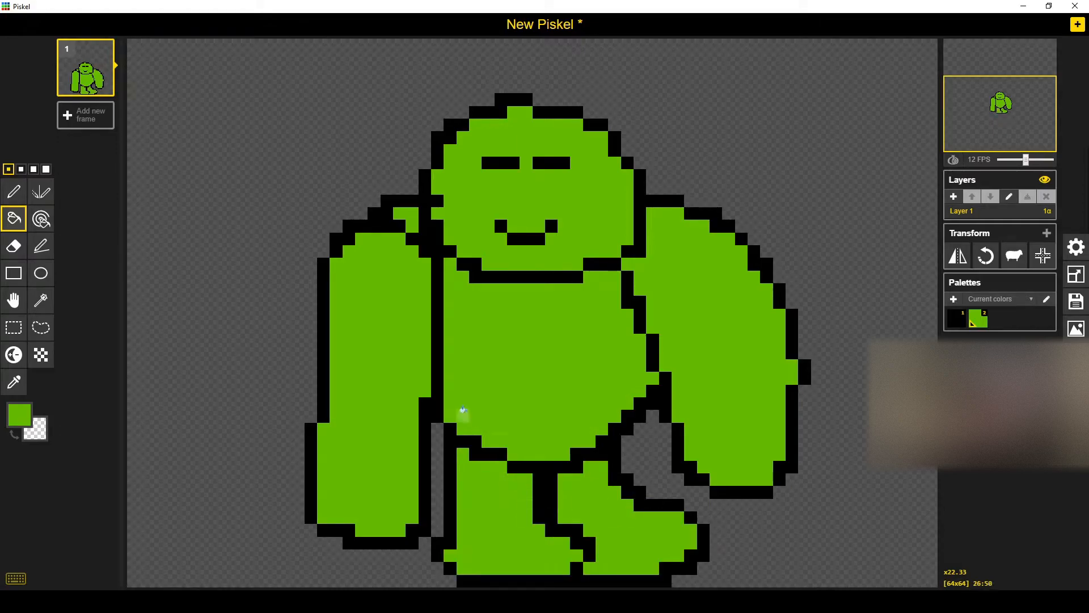
# Step: Recolour both arms by filling them with the orange-brown colour #bb6c00
pyautogui.click(20, 414)
pyautogui.moveTo(143, 457); pyautogui.dragTo(161, 413)
pyautogui.moveTo(143, 451); pyautogui.dragTo(145, 445)
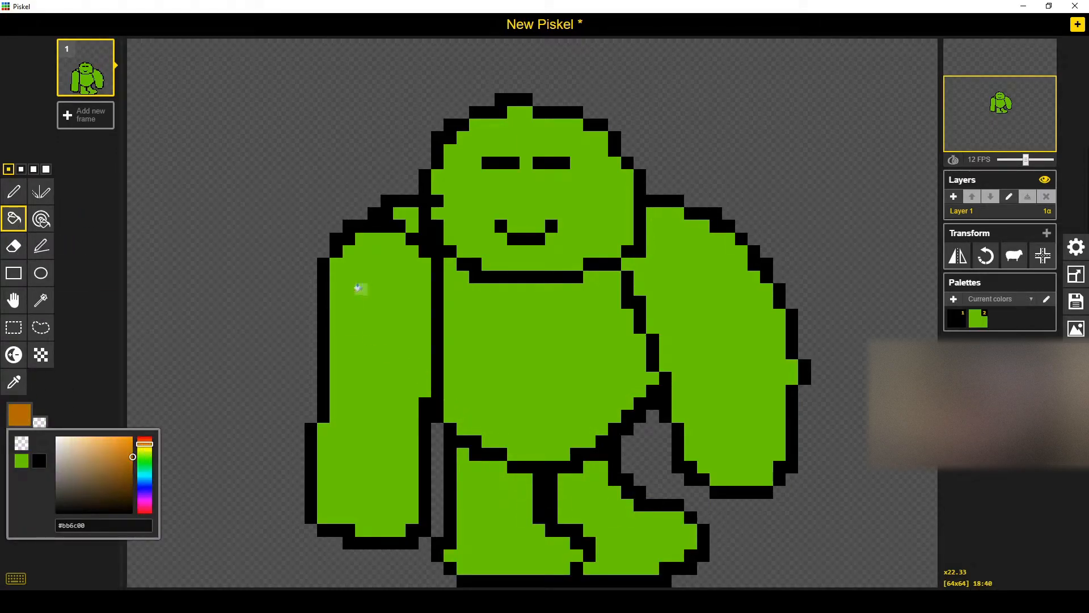
pyautogui.click(363, 289)
pyautogui.click(731, 287)
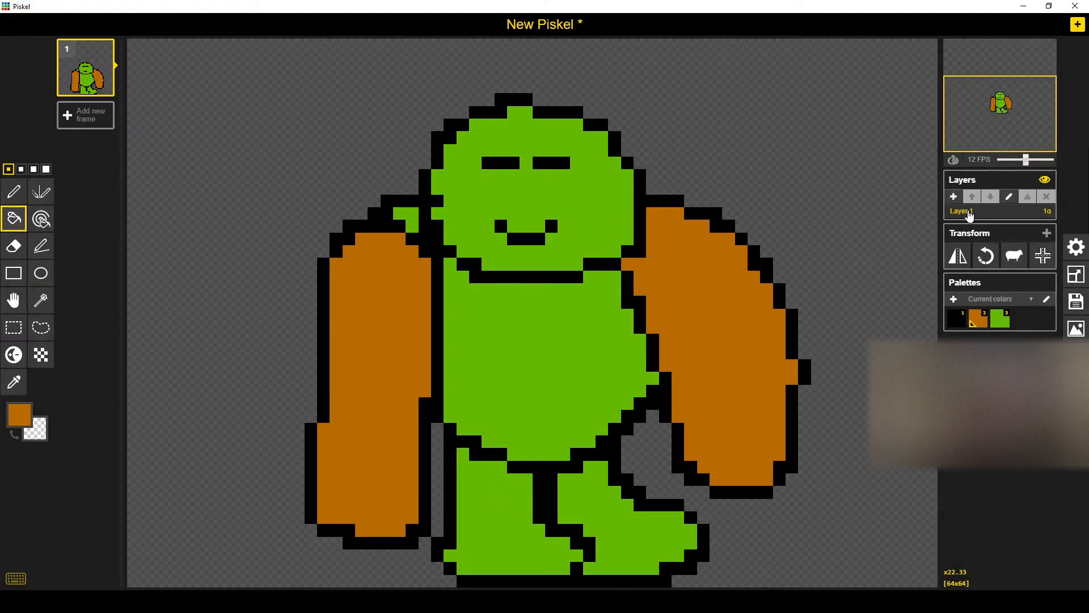
# Step: Rename Layer 1 as body
pyautogui.click(1009, 197)
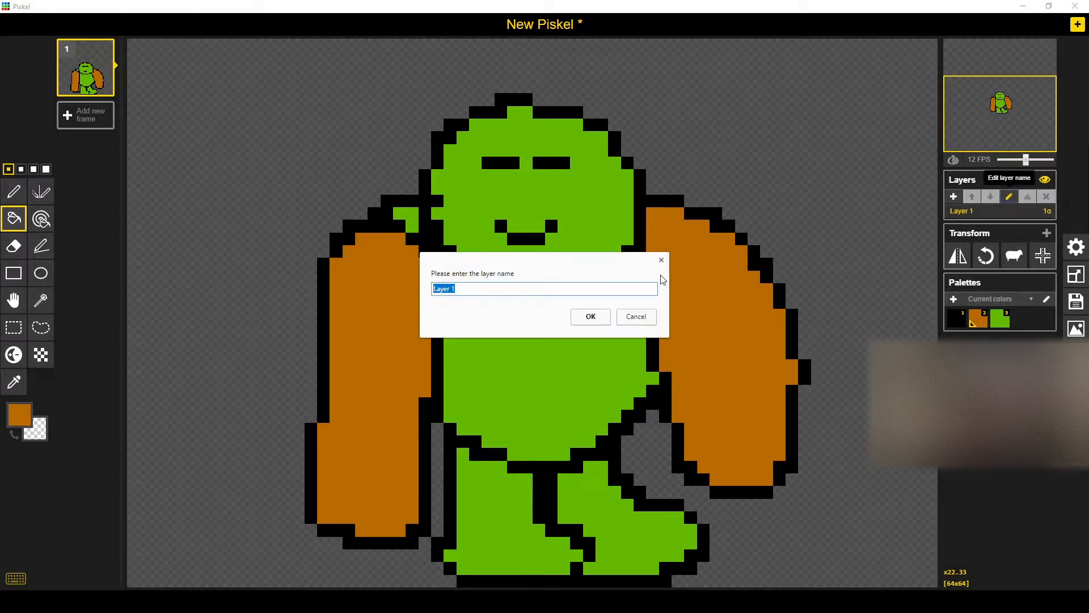
pyautogui.write('body')
pyautogui.press('Return')
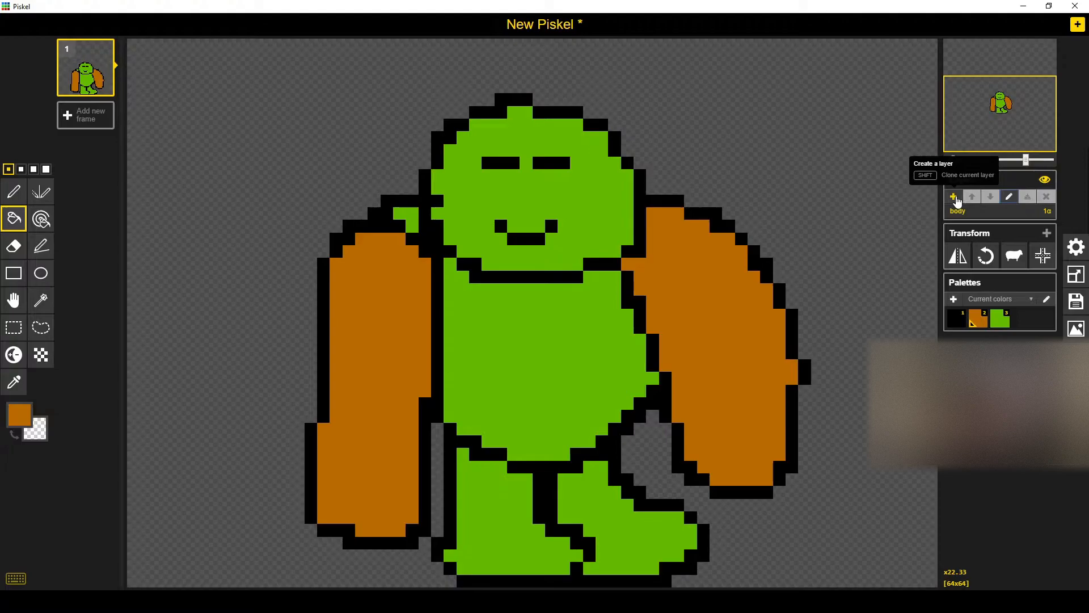
# Step: Create a new layer above body and make the body layer active again with the Lasso selection tool
pyautogui.click(954, 197)
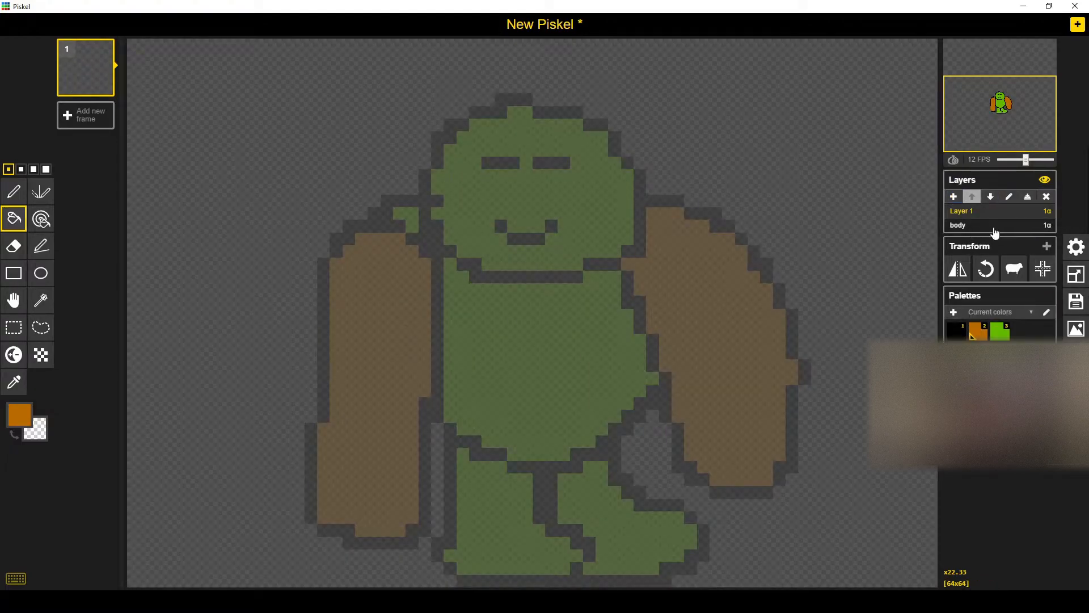
pyautogui.click(993, 228)
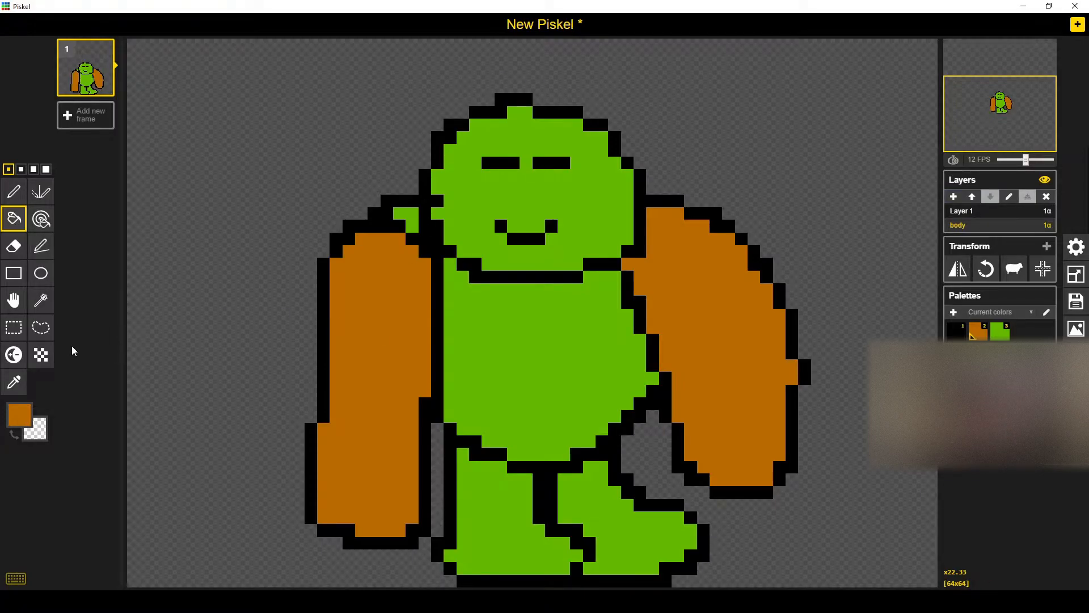
pyautogui.click(37, 336)
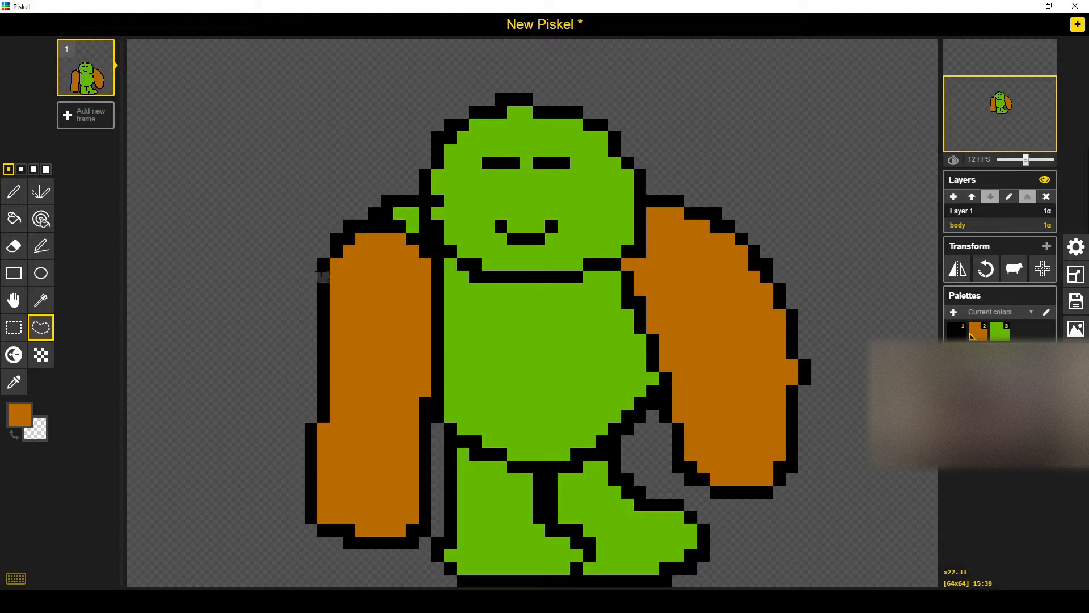
pyautogui.moveTo(204, 214)
pyautogui.mouseDown()
pyautogui.moveTo(595, 250)
pyautogui.moveTo(212, 304)
pyautogui.mouseUp()
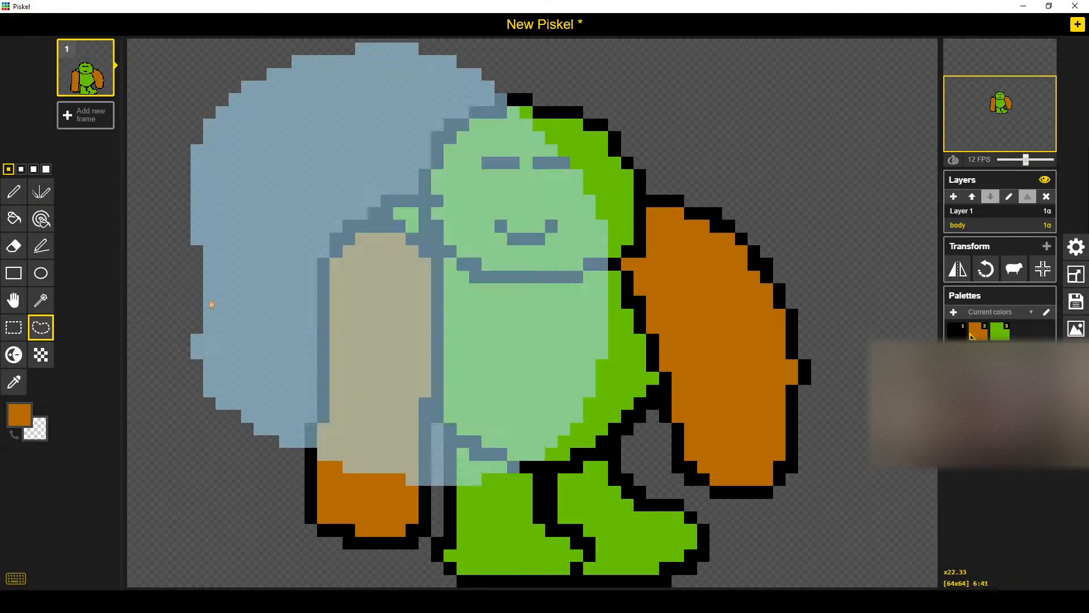
pyautogui.click(716, 113)
pyautogui.moveTo(677, 110)
pyautogui.mouseDown()
pyautogui.moveTo(703, 248)
pyautogui.moveTo(712, 134)
pyautogui.mouseUp()
pyautogui.click(586, 101)
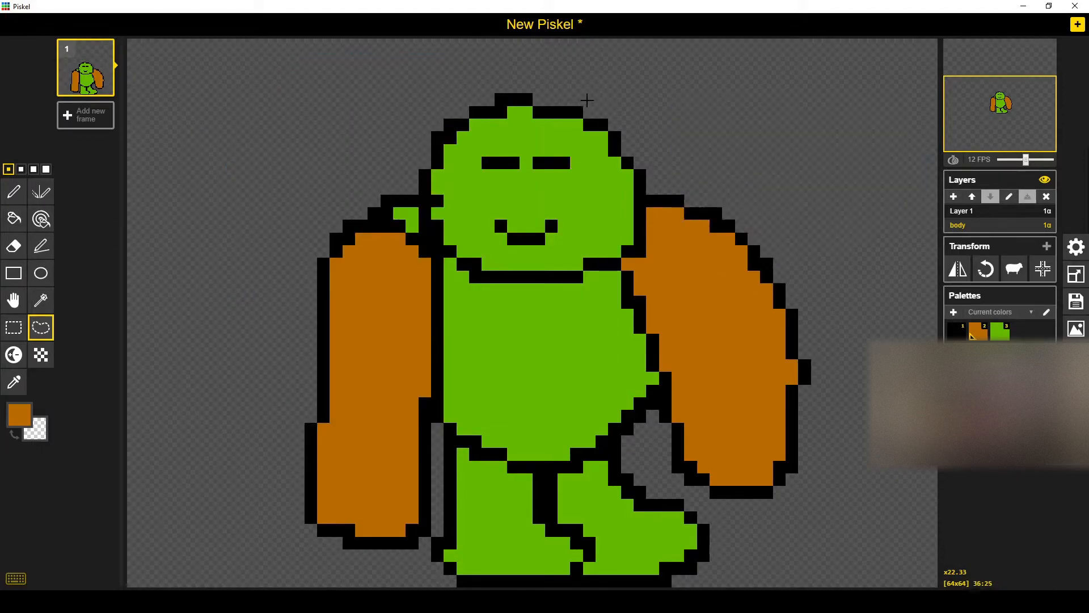
pyautogui.moveTo(501, 100)
pyautogui.mouseDown()
pyautogui.moveTo(520, 113)
pyautogui.moveTo(576, 112)
pyautogui.moveTo(602, 91)
pyautogui.moveTo(726, 136)
pyautogui.moveTo(514, 102)
pyautogui.mouseUp()
pyautogui.click(543, 91)
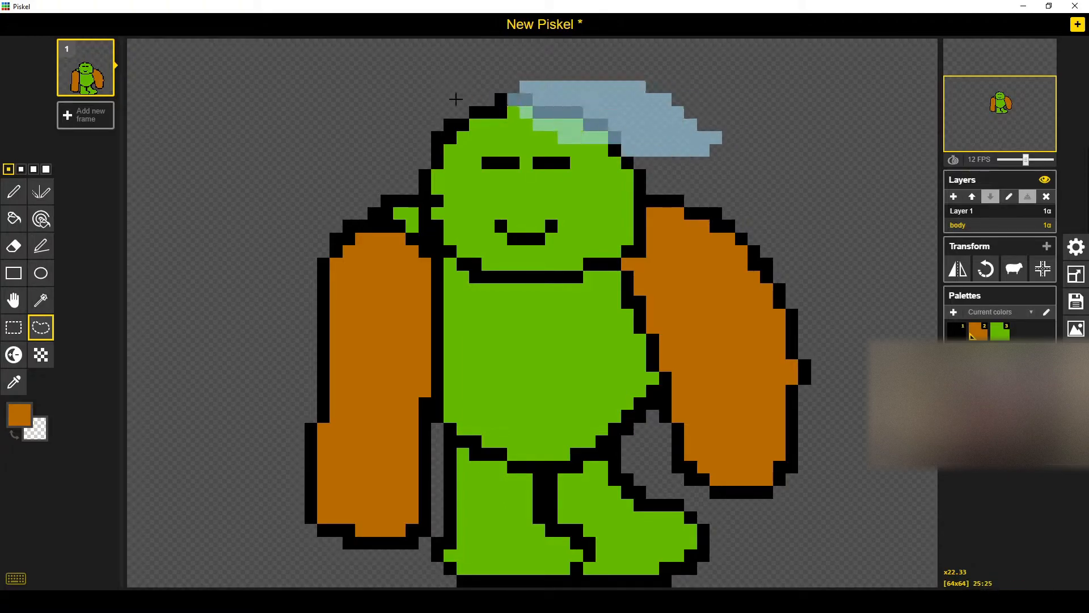
pyautogui.click(456, 100)
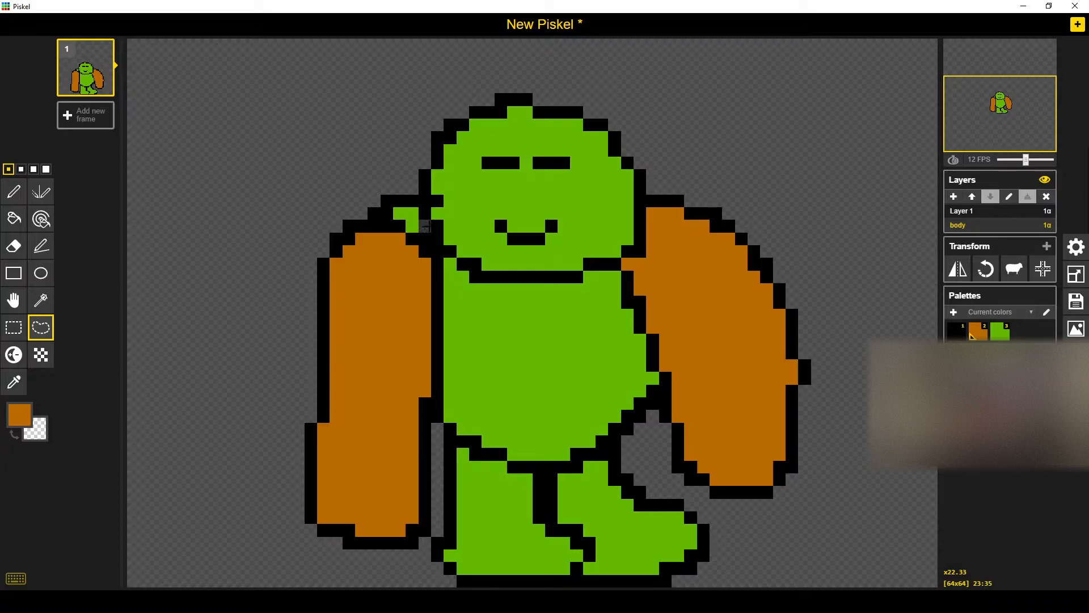
# Step: Lasso the head on the body layer, cut it out and paste it in place onto Layer 1
pyautogui.moveTo(425, 226)
pyautogui.mouseDown()
pyautogui.moveTo(425, 147)
pyautogui.moveTo(450, 92)
pyautogui.moveTo(503, 76)
pyautogui.moveTo(554, 86)
pyautogui.moveTo(639, 165)
pyautogui.moveTo(634, 249)
pyautogui.moveTo(609, 264)
pyautogui.moveTo(566, 276)
pyautogui.moveTo(475, 273)
pyautogui.moveTo(434, 237)
pyautogui.mouseUp()
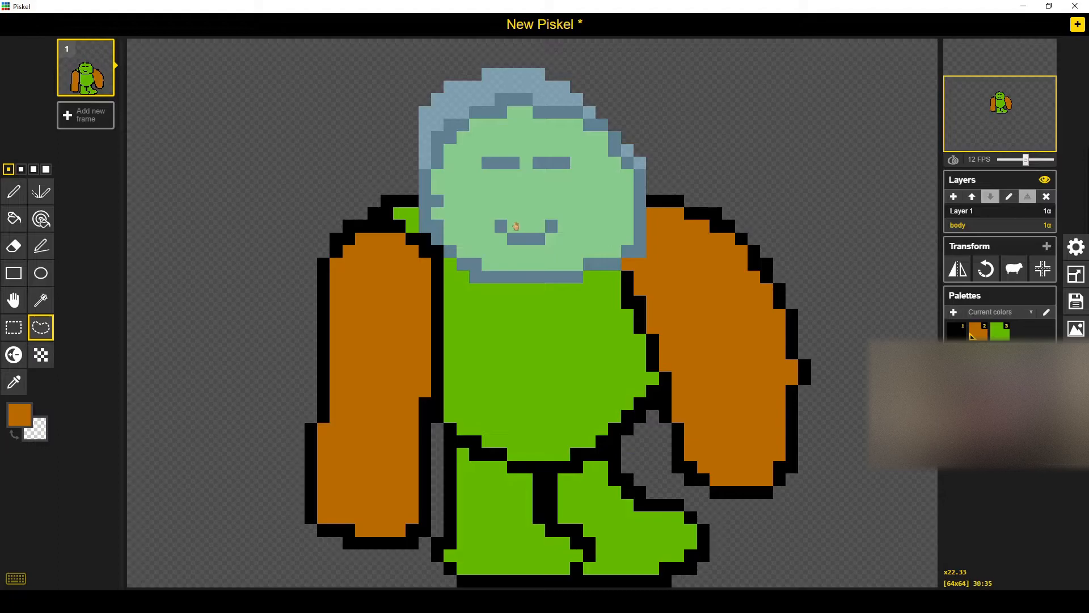
pyautogui.press('Delete')
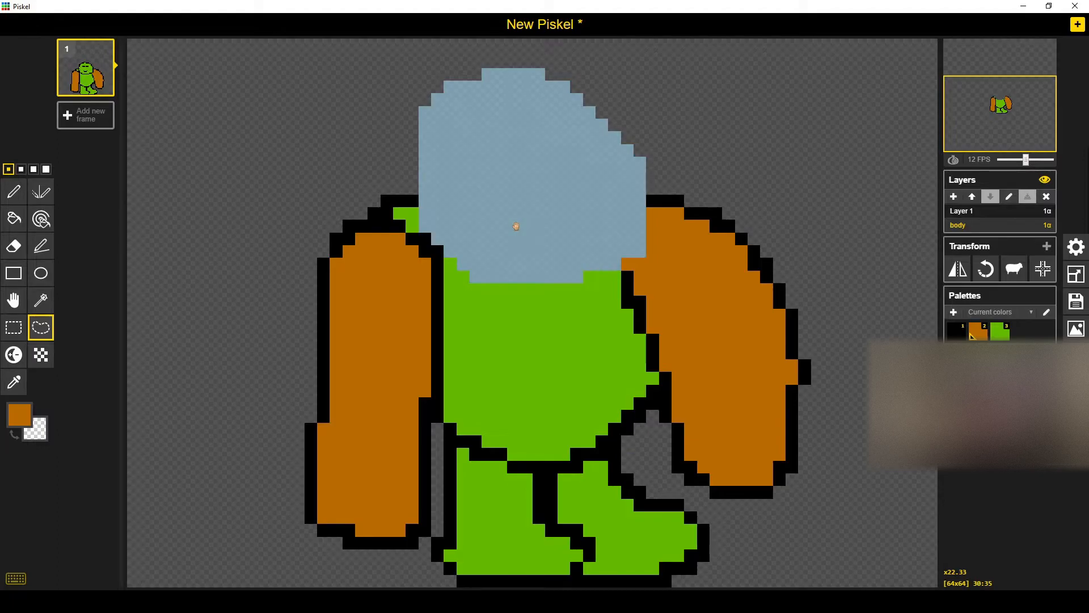
pyautogui.click(979, 214)
pyautogui.hotkey('ctrl', 'v')
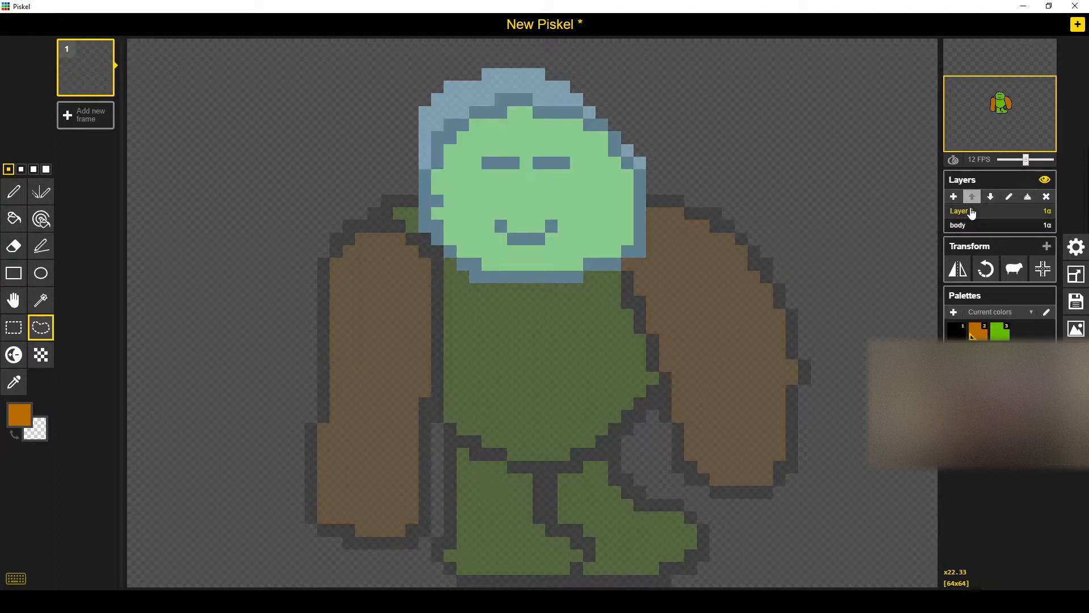
# Step: Rename the layer holding the pasted head as head and drop the selection
pyautogui.click(1010, 196)
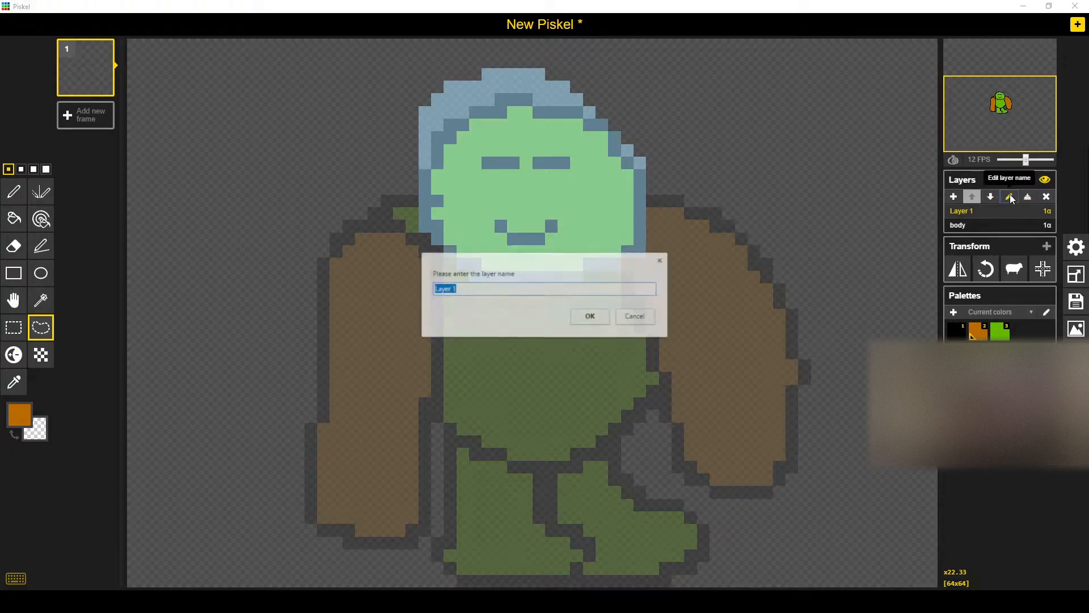
pyautogui.write('head')
pyautogui.press('Return')
pyautogui.click(881, 225)
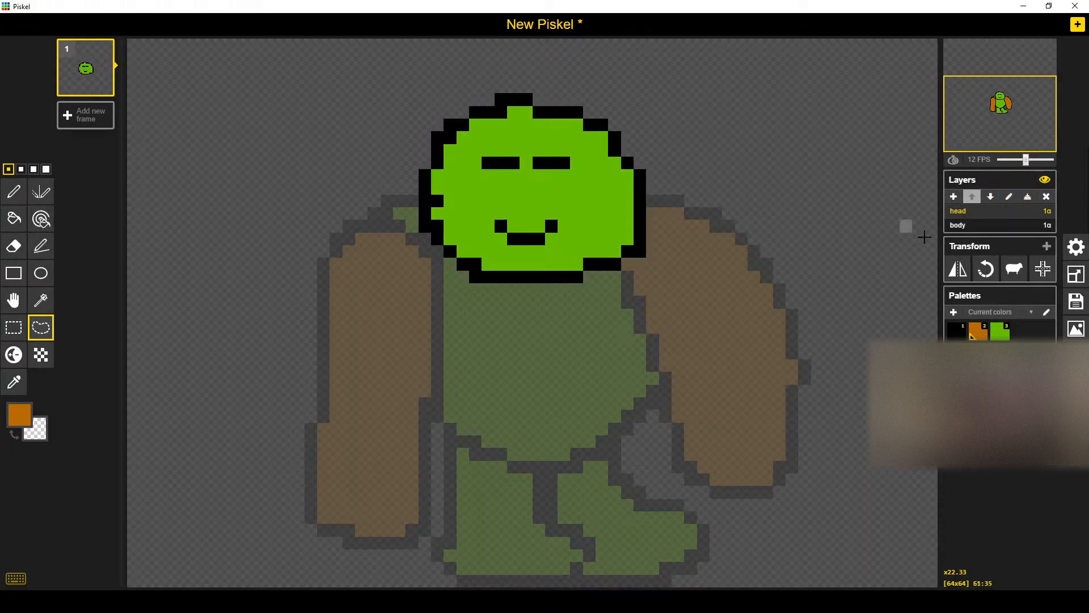
# Step: Switch back and forth between the body and head layers to compare what each contains, ending on head
pyautogui.click(987, 225)
pyautogui.click(985, 213)
pyautogui.click(985, 223)
pyautogui.click(985, 214)
pyautogui.click(985, 223)
pyautogui.click(984, 214)
pyautogui.moveTo(979, 104)
pyautogui.click(84, 122)
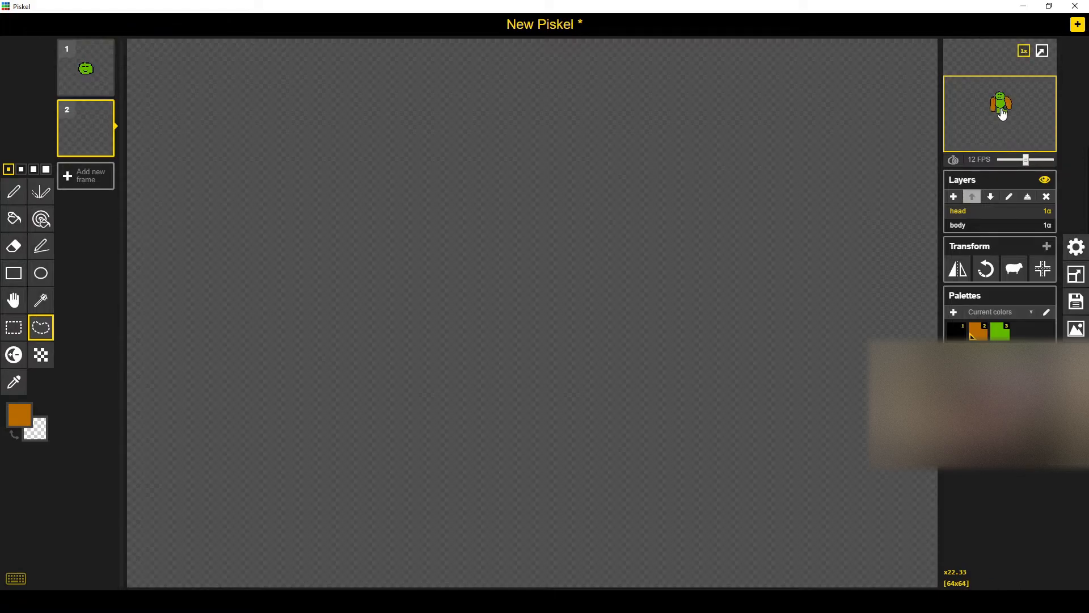
pyautogui.moveTo(1017, 124)
pyautogui.click(105, 66)
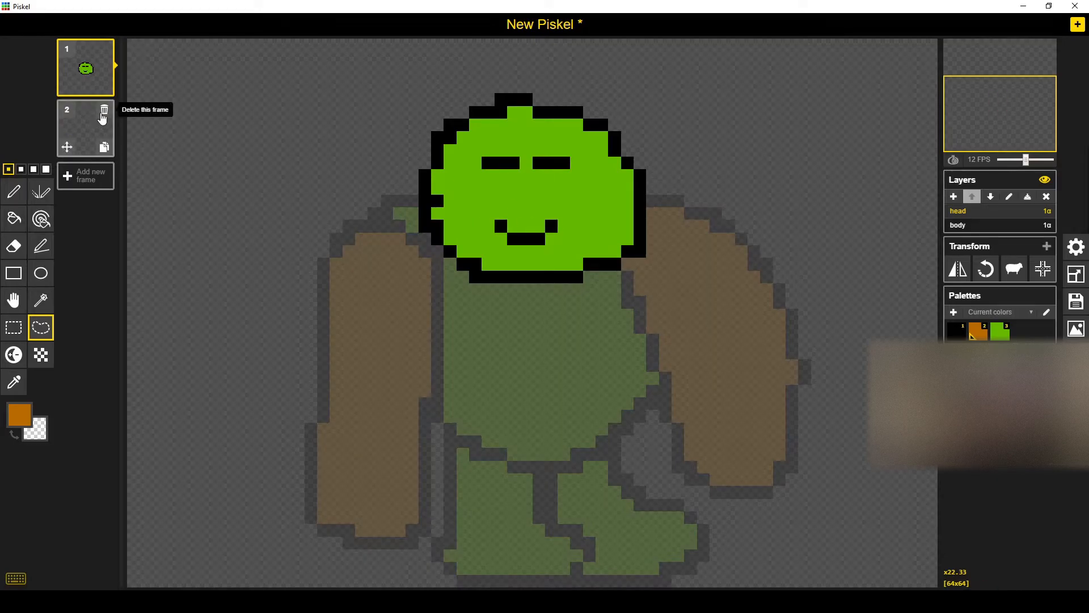
pyautogui.click(105, 109)
# Step: Discard the duplicate of frame 1 and move the head down one pixel in the remaining frame with the Move tool
pyautogui.click(104, 88)
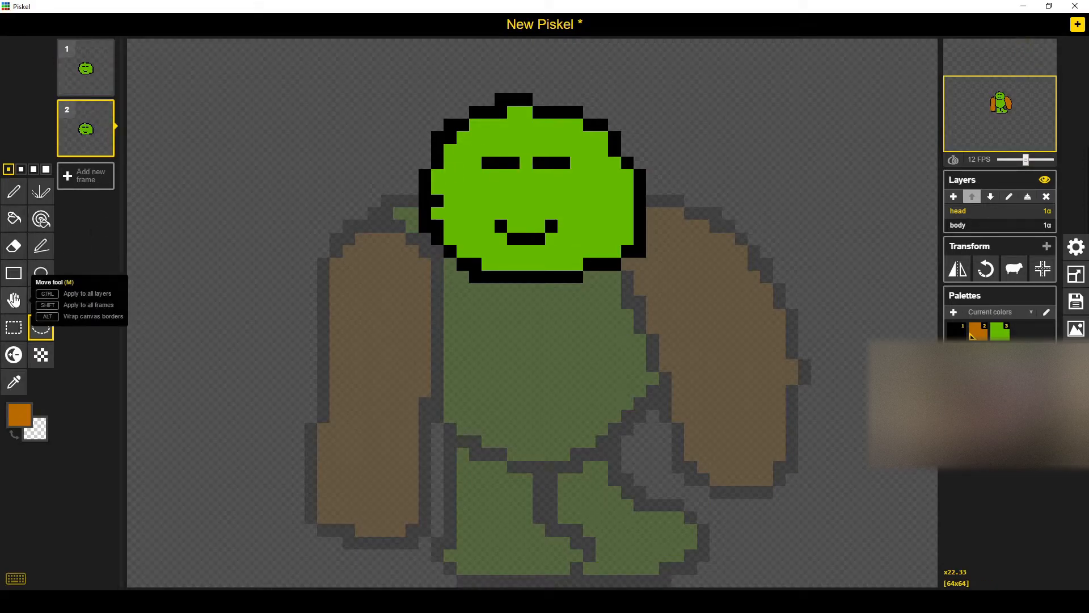
pyautogui.click(15, 300)
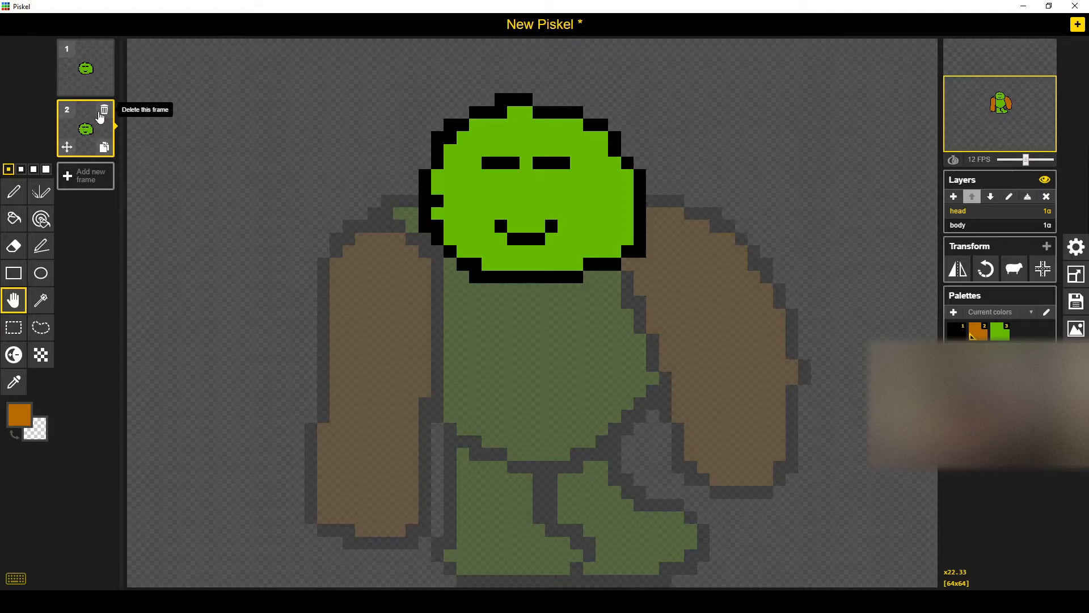
pyautogui.click(103, 111)
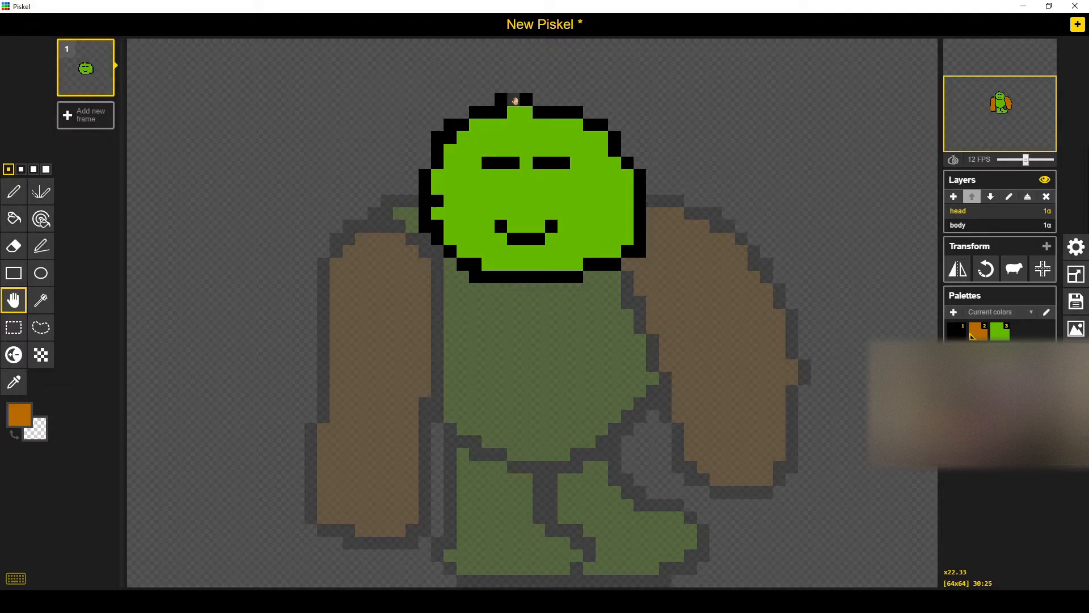
pyautogui.moveTo(516, 101); pyautogui.dragTo(516, 108)
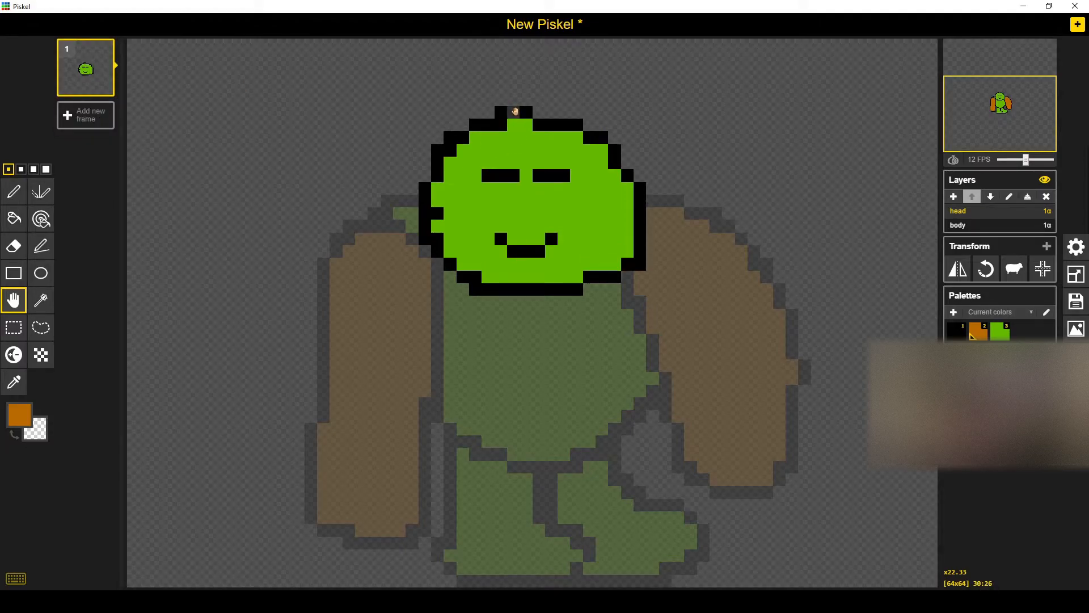
# Step: Duplicate the frame twice and move the head up one pixel in frame 3
pyautogui.click(103, 86)
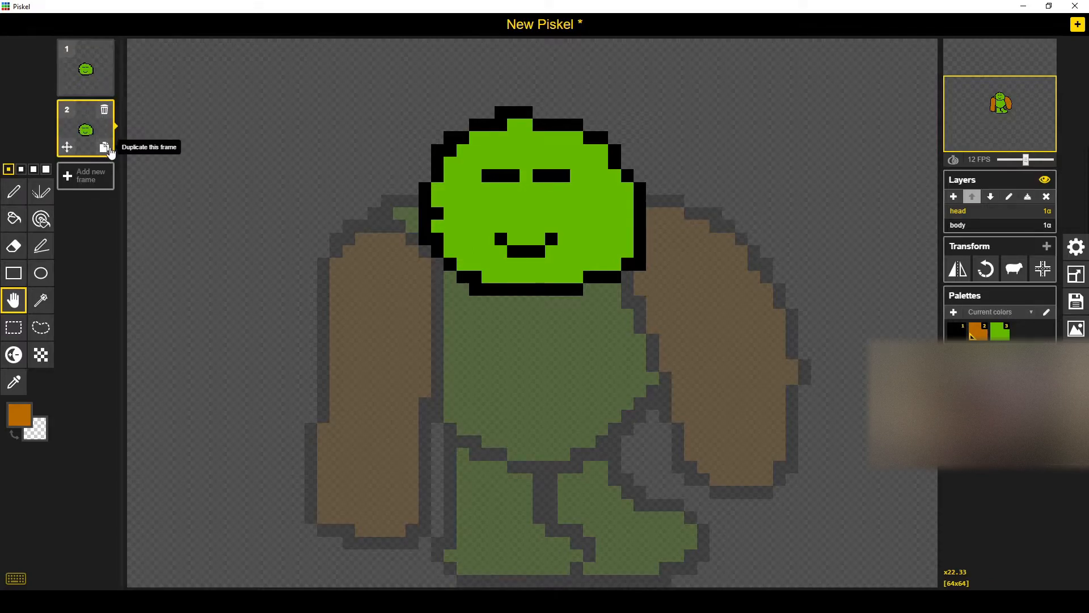
pyautogui.click(104, 148)
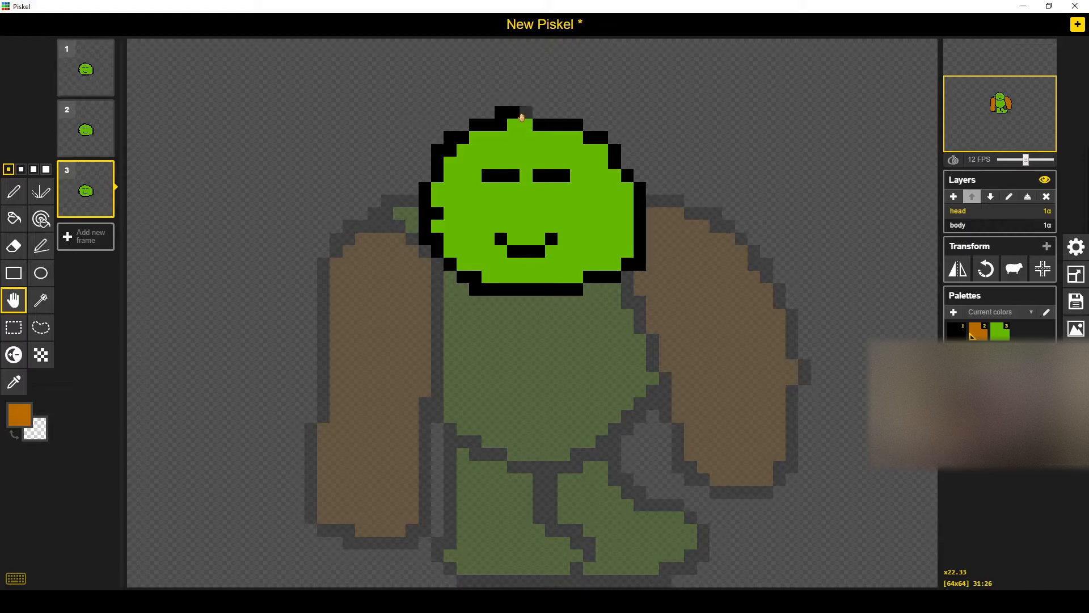
pyautogui.moveTo(522, 113); pyautogui.dragTo(522, 99)
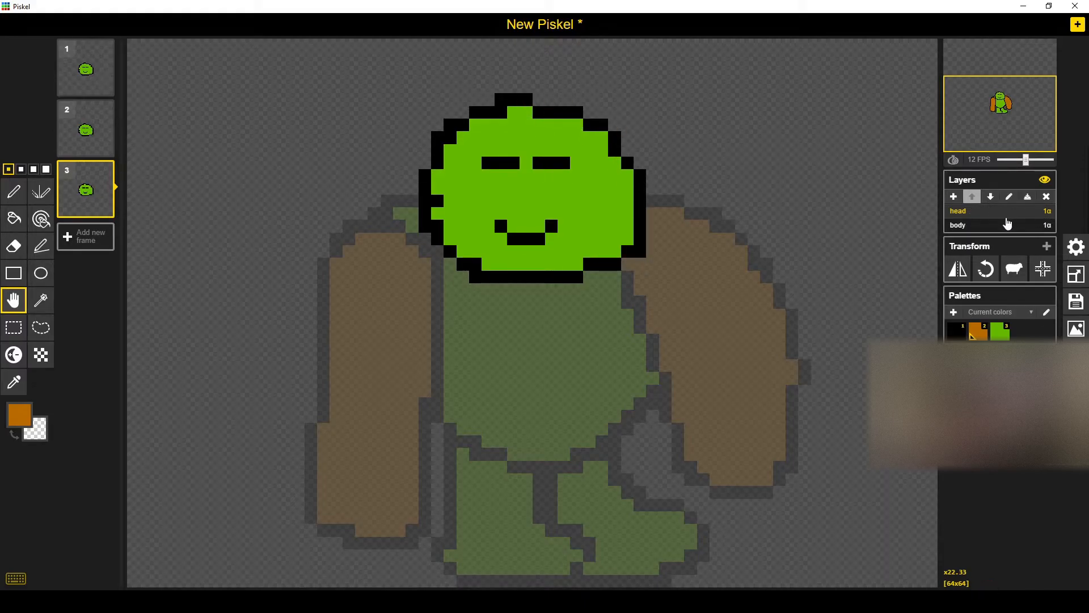
# Step: Move the body layer's artwork up one pixel in frame 3
pyautogui.click(1008, 225)
pyautogui.moveTo(681, 206); pyautogui.dragTo(680, 194)
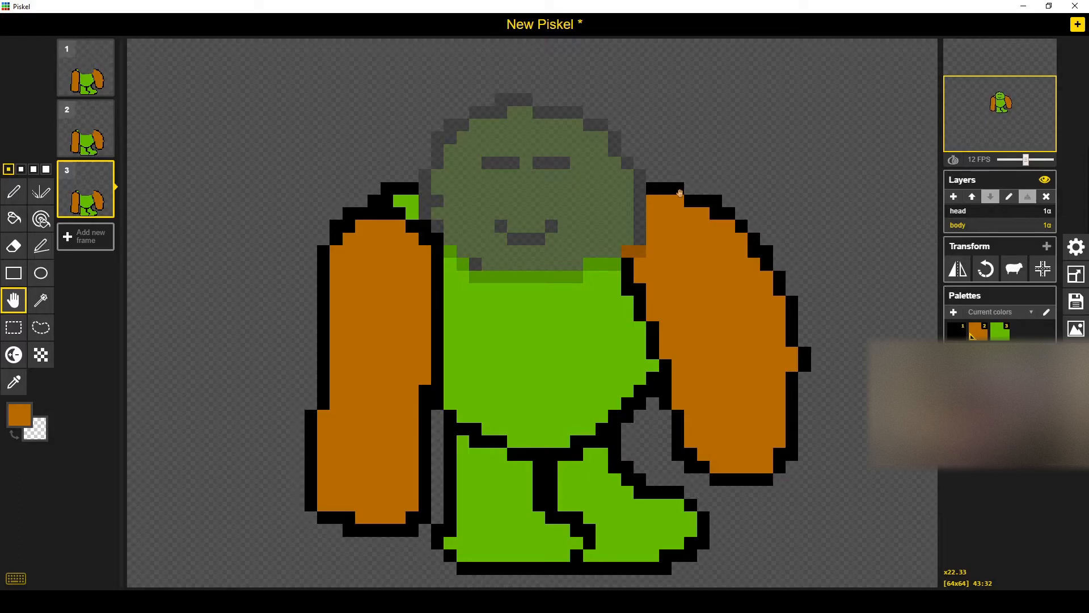
# Step: Move the body layer's artwork down one pixel in frame 3 and duplicate that frame
pyautogui.click(87, 122)
pyautogui.click(85, 74)
pyautogui.click(85, 190)
pyautogui.moveTo(657, 186); pyautogui.dragTo(656, 197)
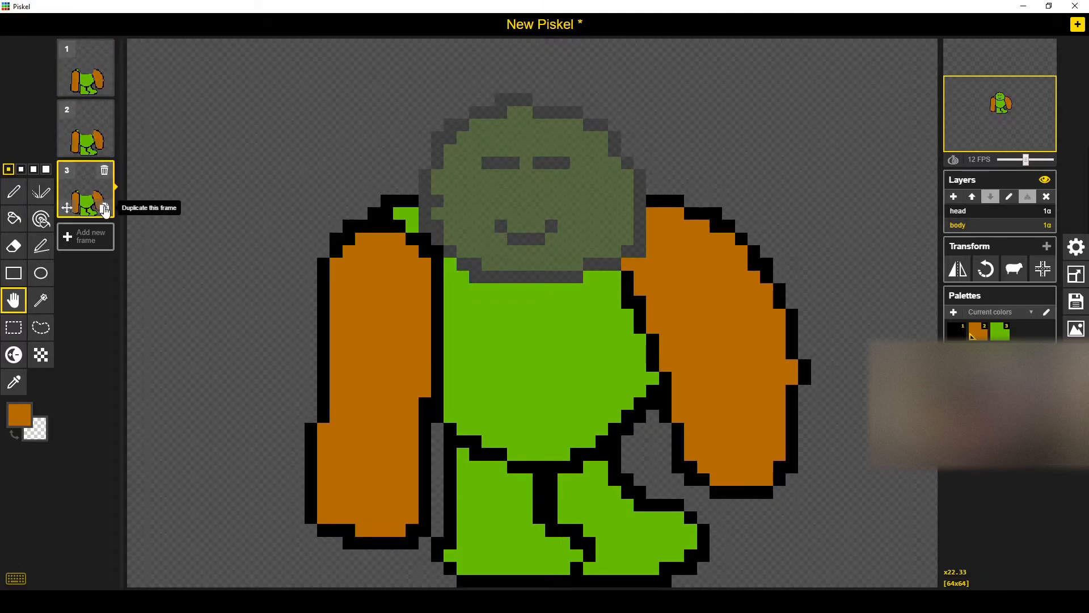
pyautogui.click(105, 210)
# Step: Compare the frames and move the body layer's artwork down one pixel in frames 2 and 3
pyautogui.click(85, 74)
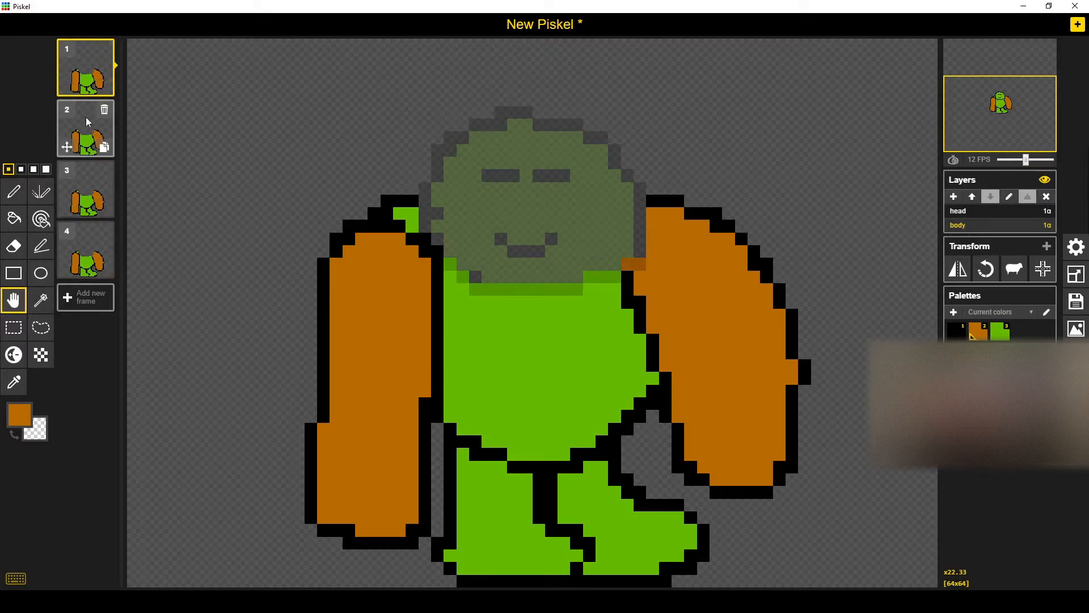
pyautogui.click(84, 134)
pyautogui.click(86, 183)
pyautogui.click(87, 126)
pyautogui.click(88, 80)
pyautogui.click(86, 190)
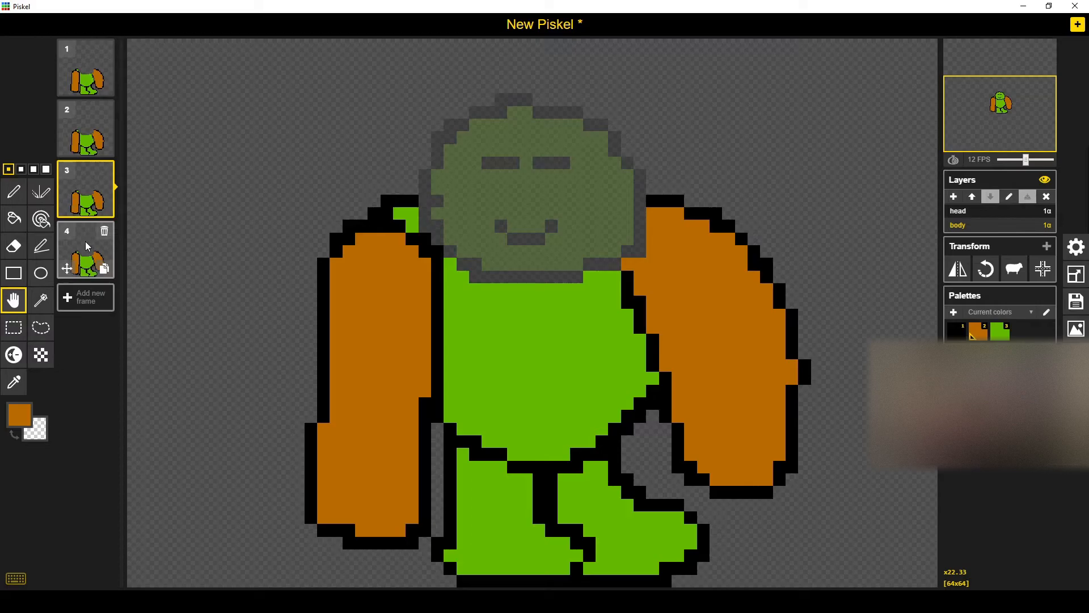
pyautogui.click(84, 138)
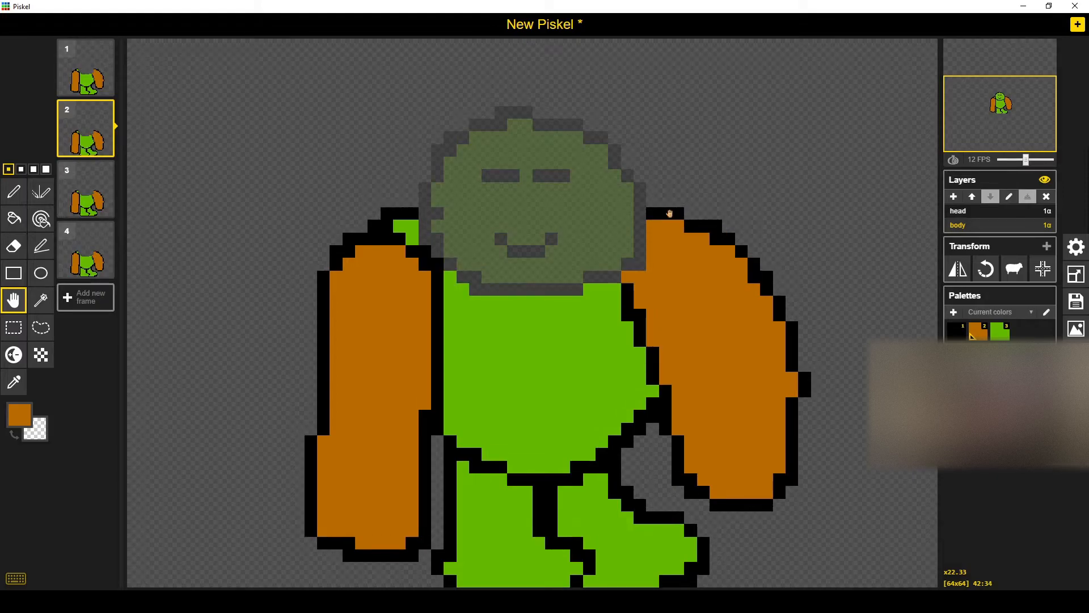
pyautogui.press('Down')
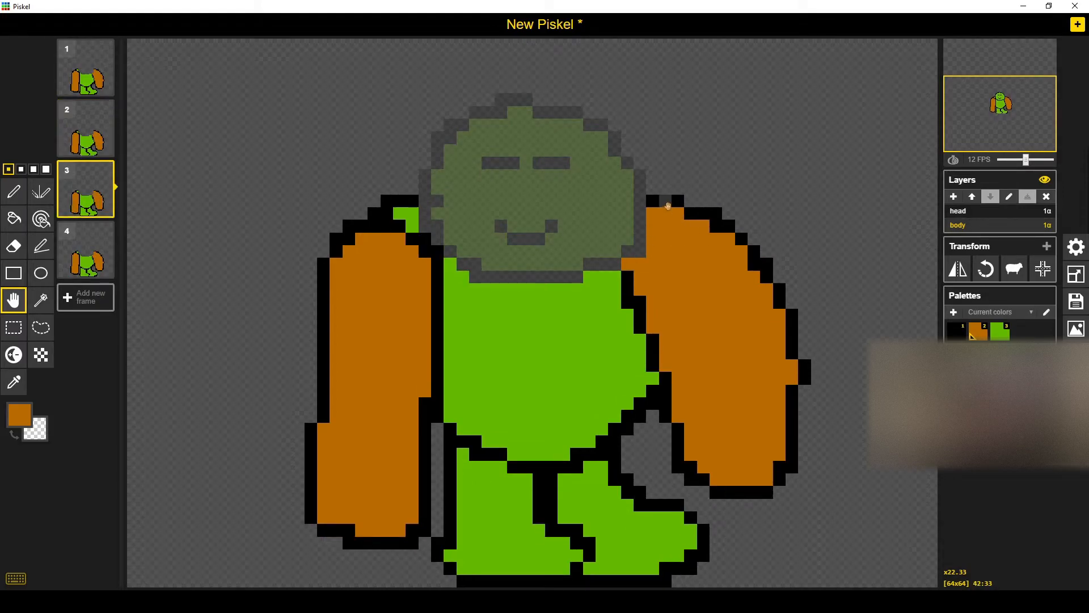
pyautogui.moveTo(667, 200); pyautogui.dragTo(667, 214)
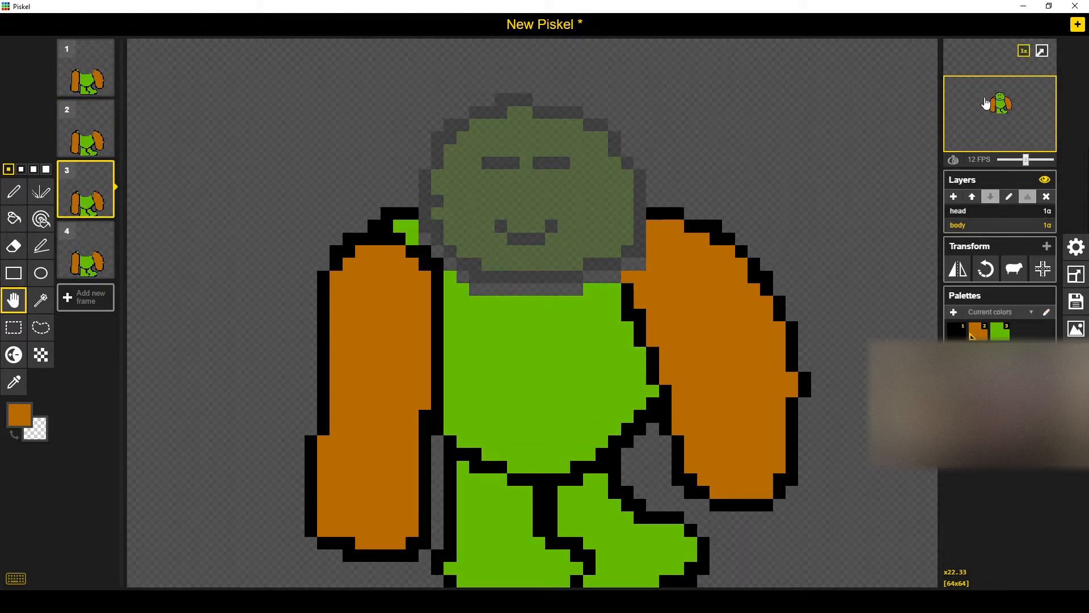
# Step: Preview the animation in its own window, lower the speed to 8 FPS and preview it again
pyautogui.click(1042, 51)
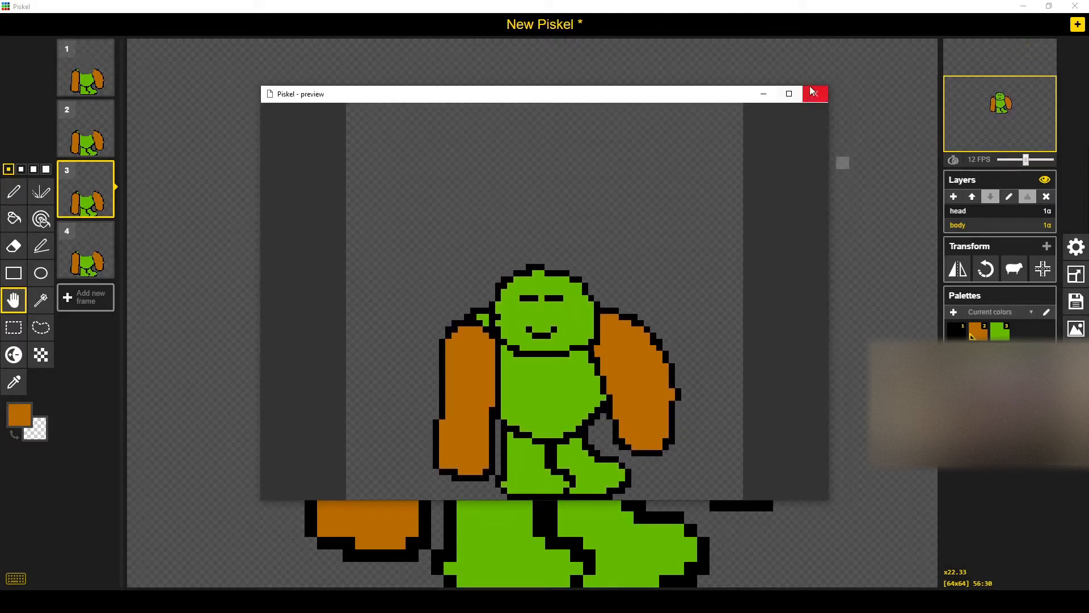
pyautogui.click(816, 94)
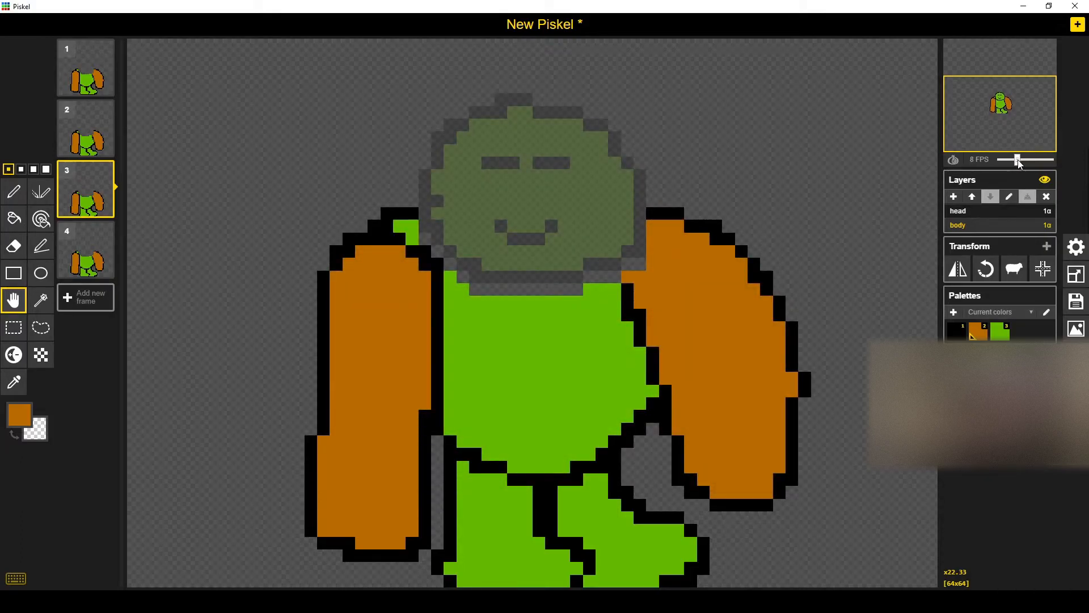
pyautogui.click(1050, 47)
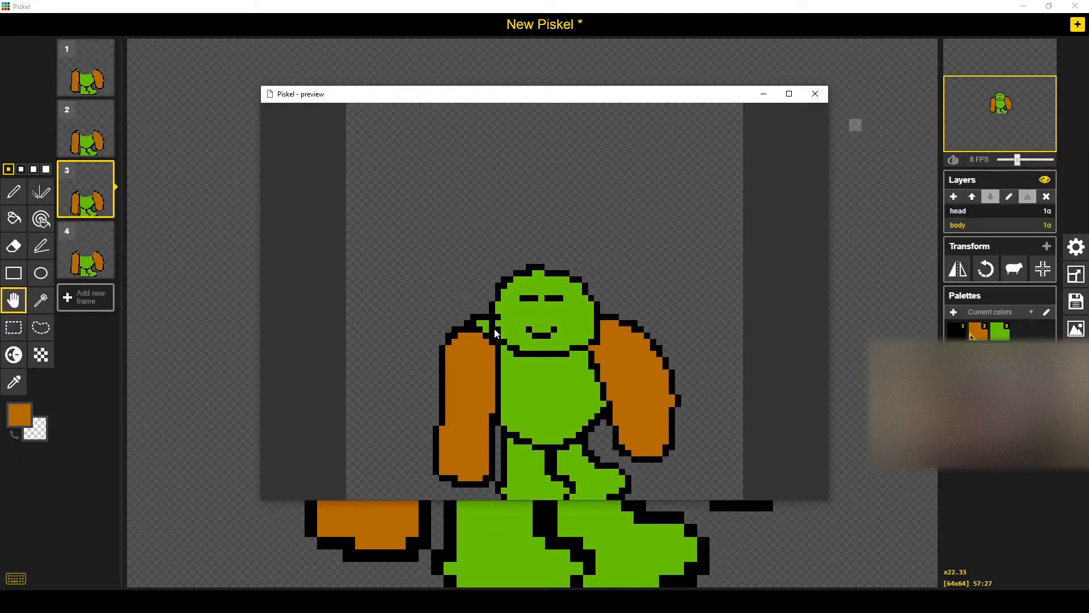
pyautogui.click(815, 94)
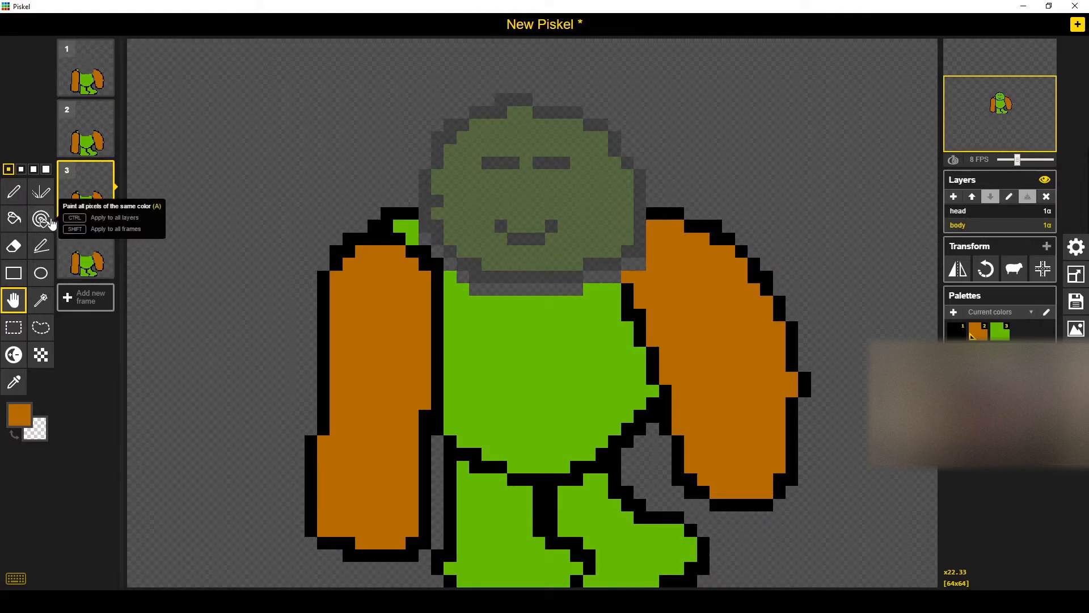
# Step: Sample the outline's black and draw a line behind the head joining the two shoulders on frame 3's body layer
pyautogui.click(23, 199)
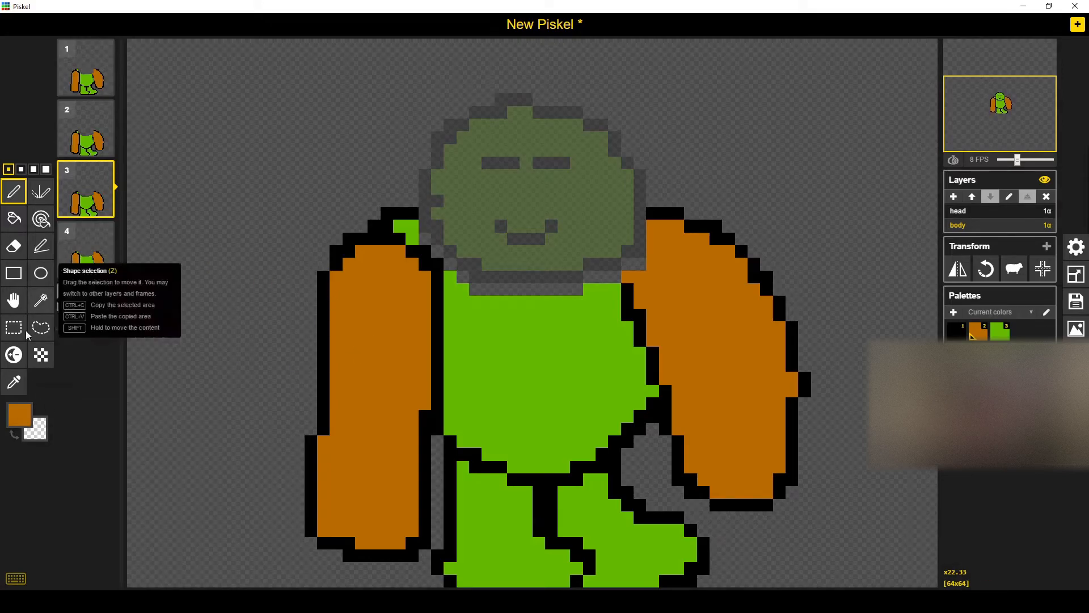
pyautogui.click(40, 246)
pyautogui.click(13, 381)
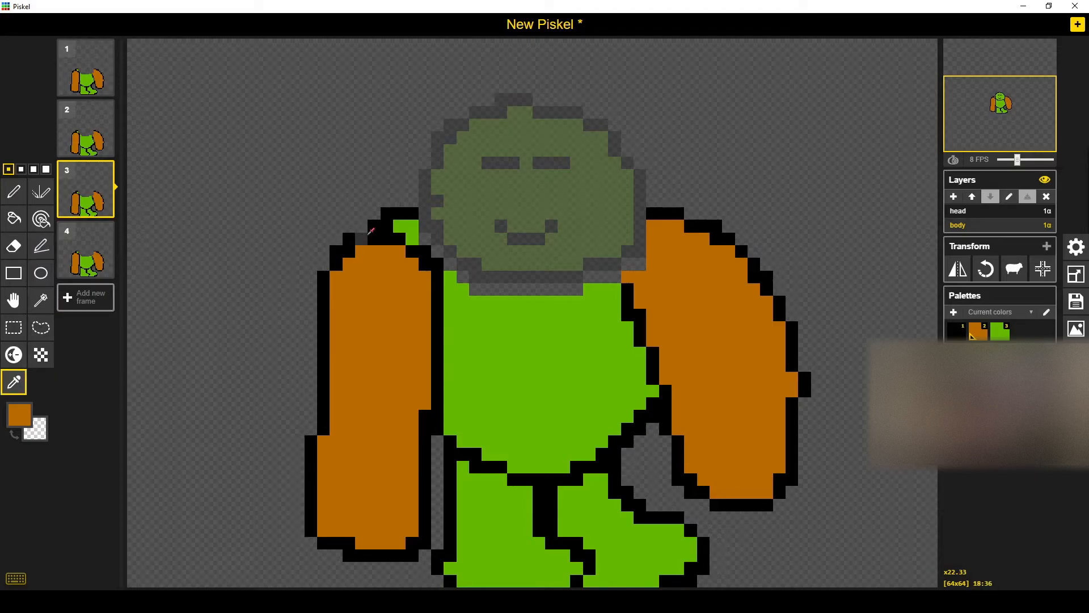
pyautogui.click(372, 237)
pyautogui.click(13, 192)
pyautogui.moveTo(430, 206)
pyautogui.mouseDown()
pyautogui.moveTo(417, 213)
pyautogui.moveTo(518, 198)
pyautogui.moveTo(640, 213)
pyautogui.mouseUp()
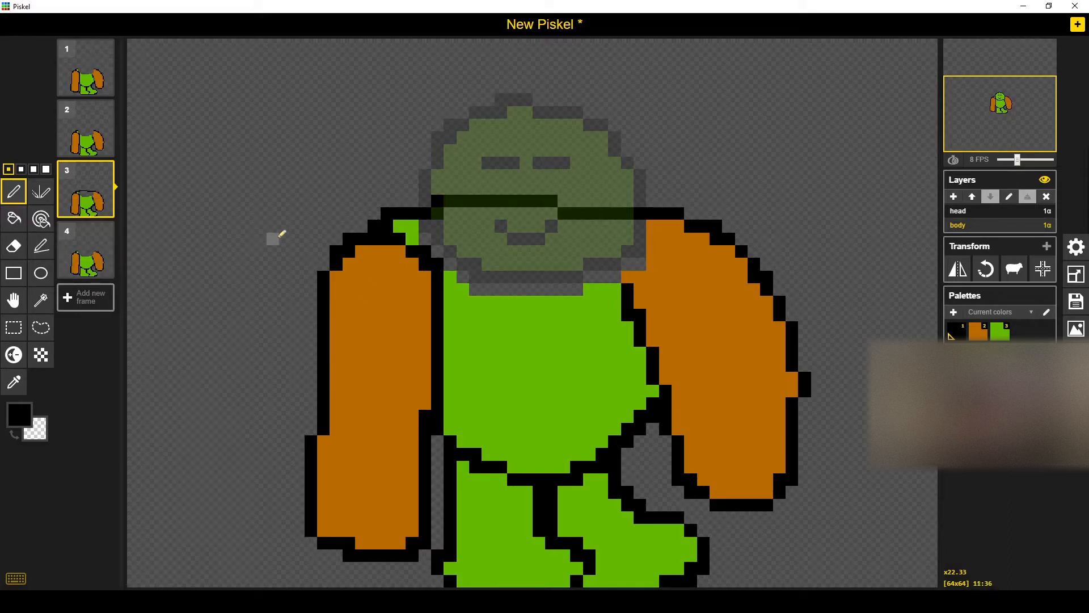
# Step: Sample the torso's green and fill the empty area below the new shoulder line in frame 3
pyautogui.press('o')
pyautogui.click(504, 332)
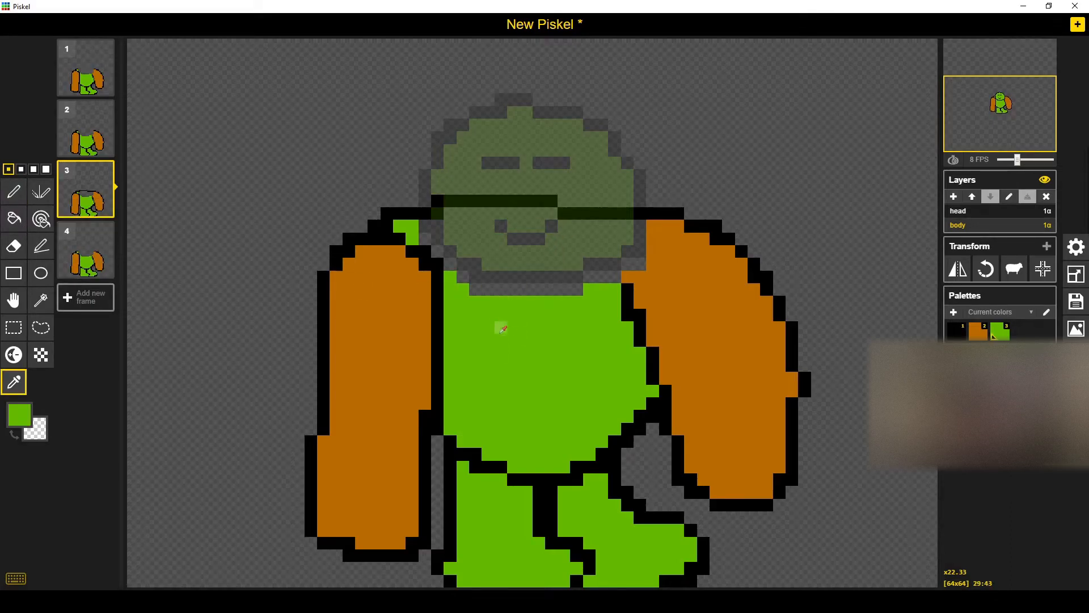
pyautogui.press('b')
pyautogui.click(510, 262)
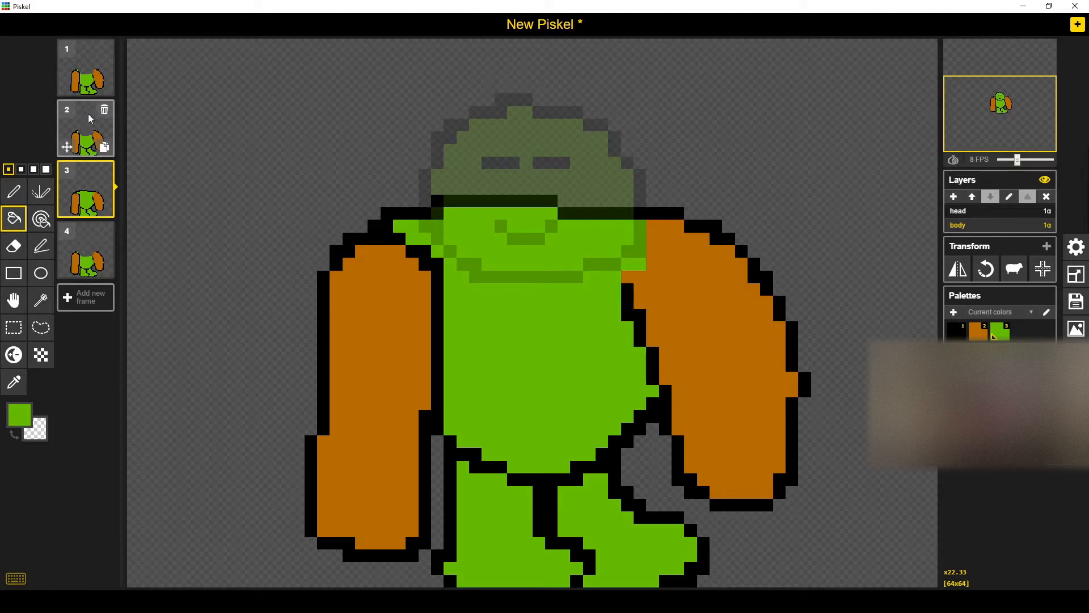
# Step: Compare frames 3 and 4 and preview the animation in its own window
pyautogui.click(88, 248)
pyautogui.click(89, 182)
pyautogui.moveTo(1034, 88)
pyautogui.click(1042, 51)
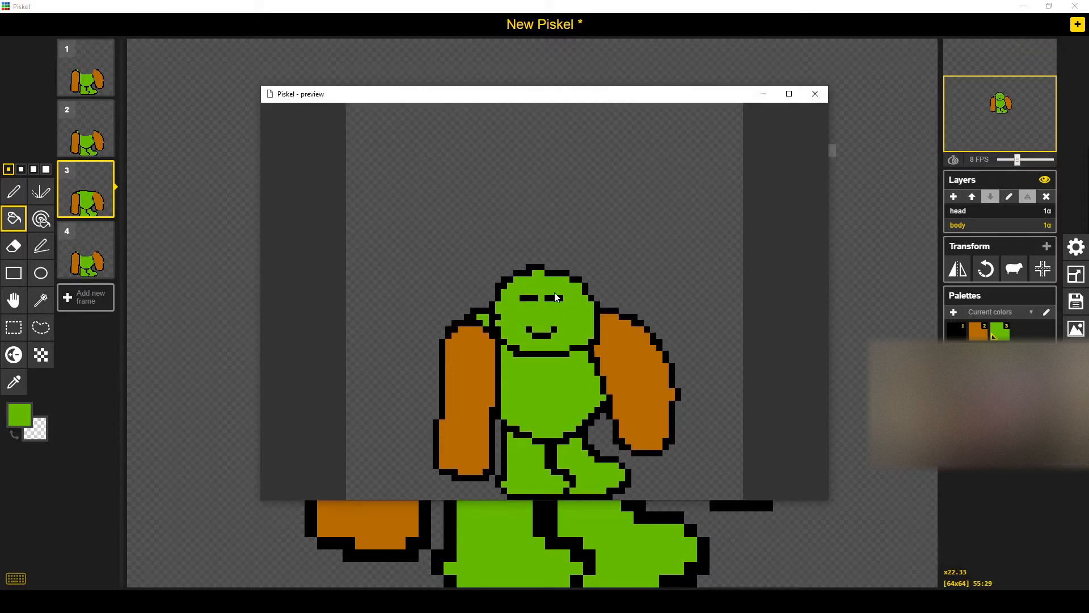
pyautogui.click(815, 93)
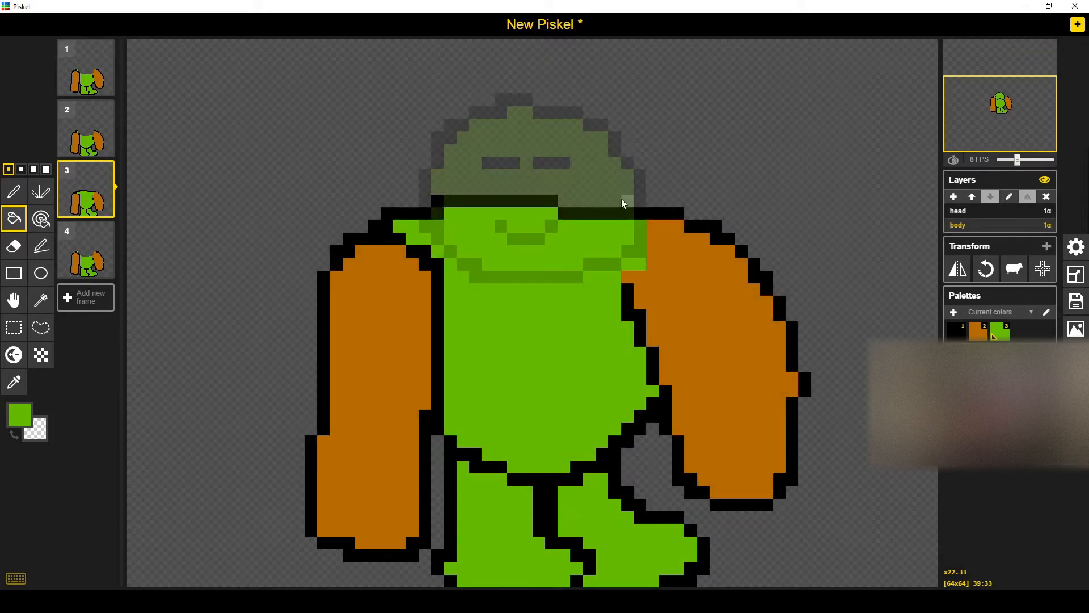
# Step: Paint the gap at the inner edge of the arm beside the face with the arm's orange in frame 3, and preview the animation
pyautogui.press('p')
pyautogui.press('o')
pyautogui.click(702, 287)
pyautogui.press('p')
pyautogui.moveTo(628, 264); pyautogui.dragTo(644, 264)
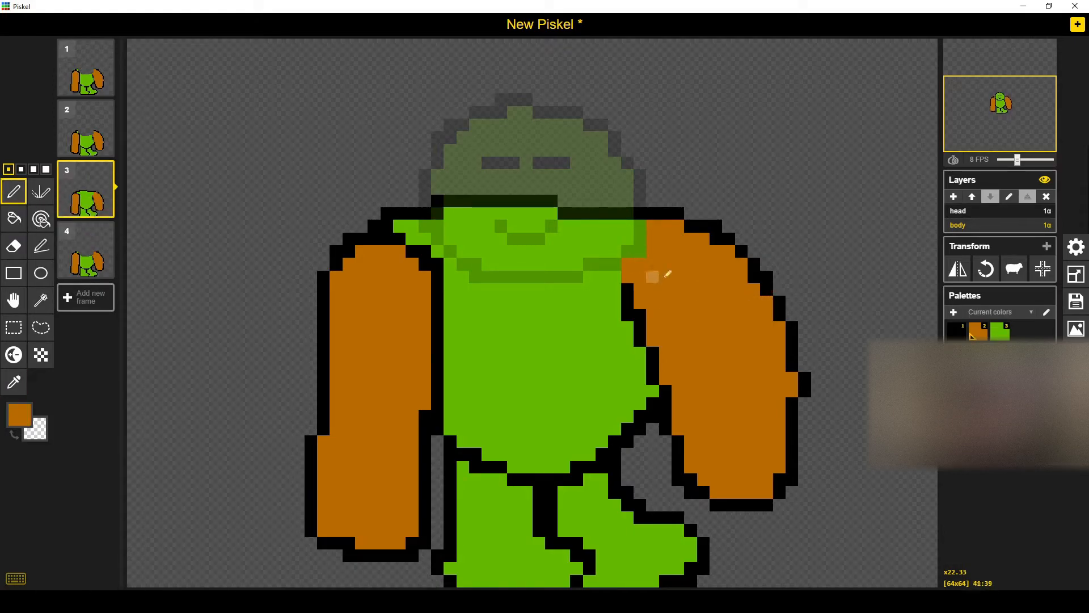
pyautogui.click(1050, 48)
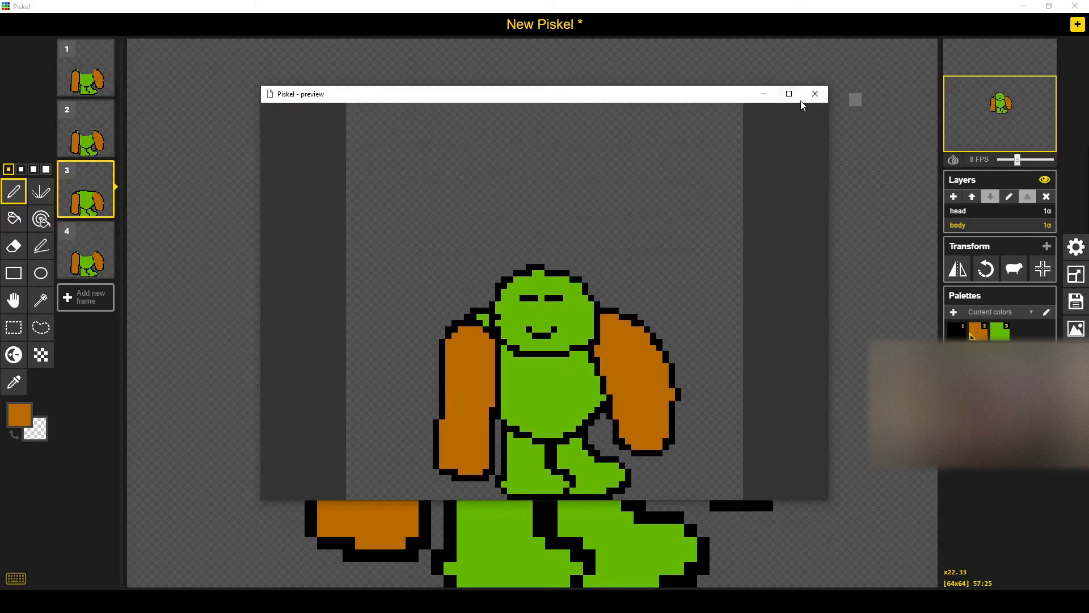
pyautogui.click(815, 93)
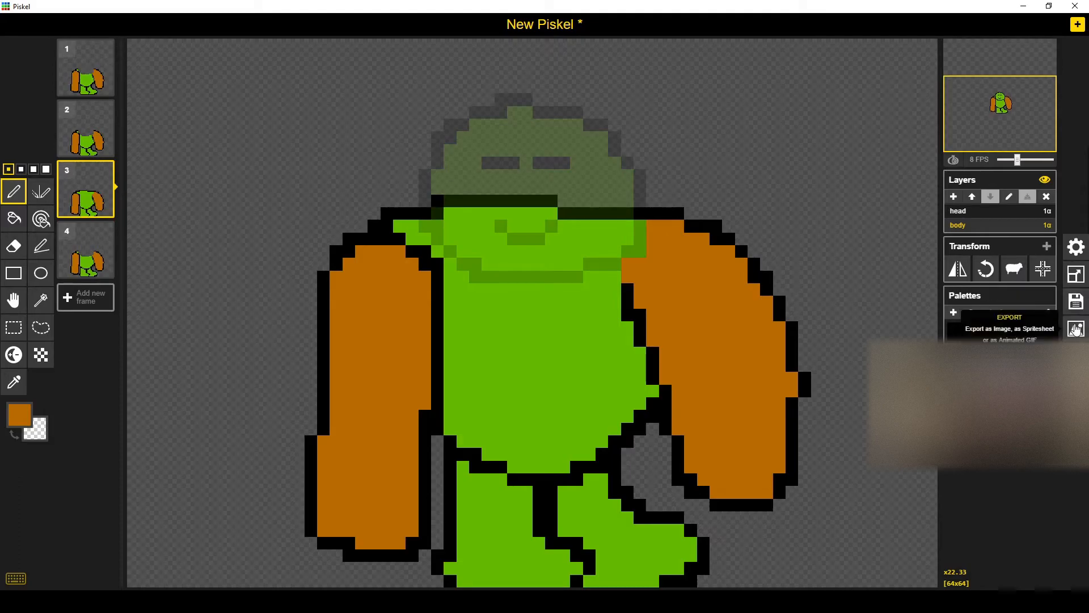
# Step: Export the animation as a PNG spritesheet with 2 columns and 2 rows, saved under the name player
pyautogui.click(1076, 329)
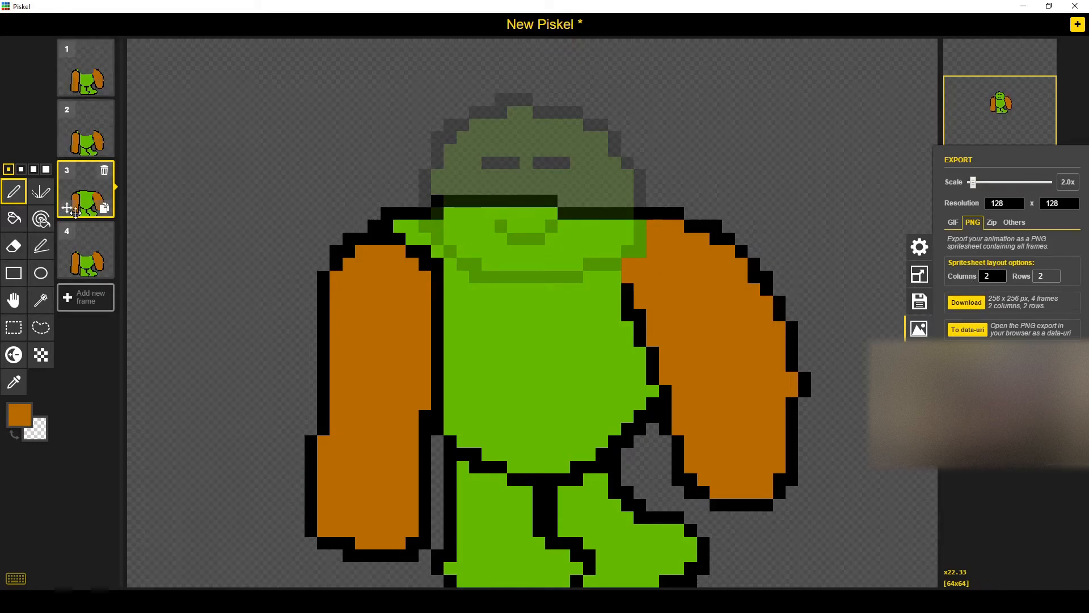
pyautogui.click(981, 305)
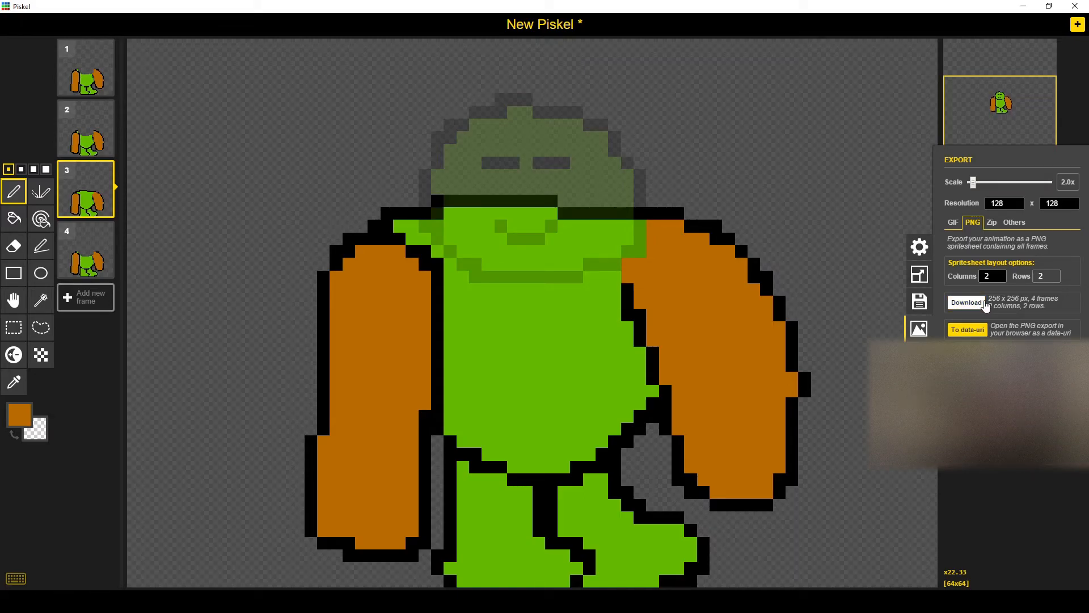
pyautogui.click(964, 304)
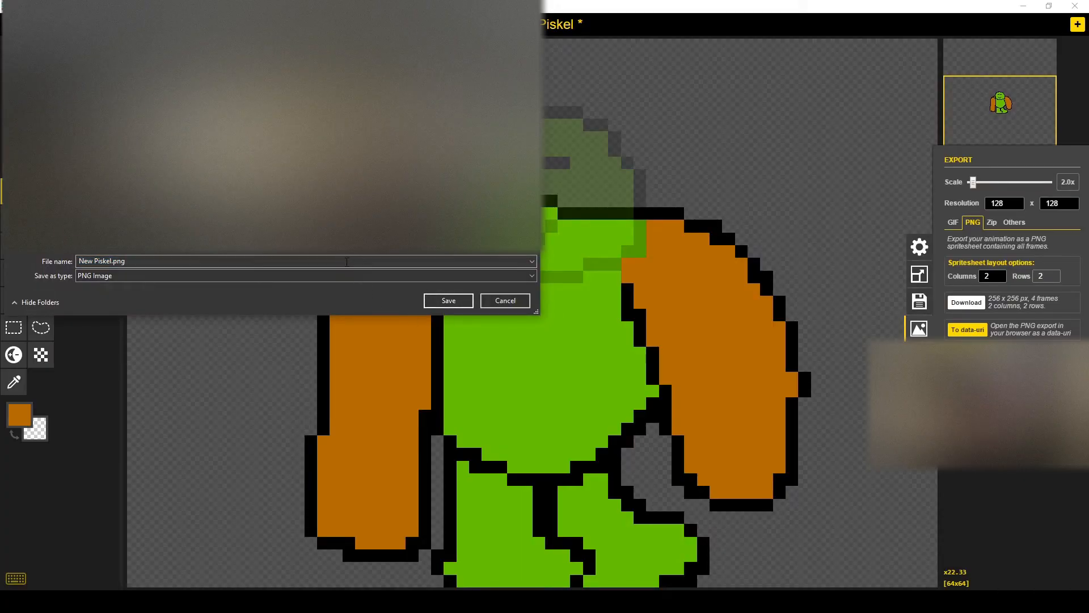
pyautogui.click(320, 261)
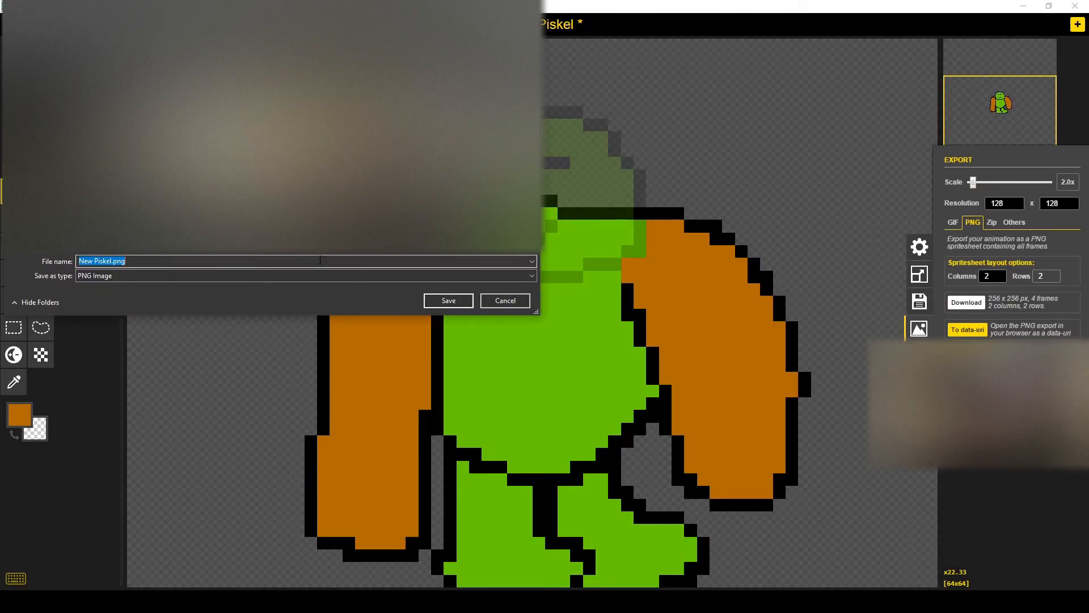
pyautogui.write('player')
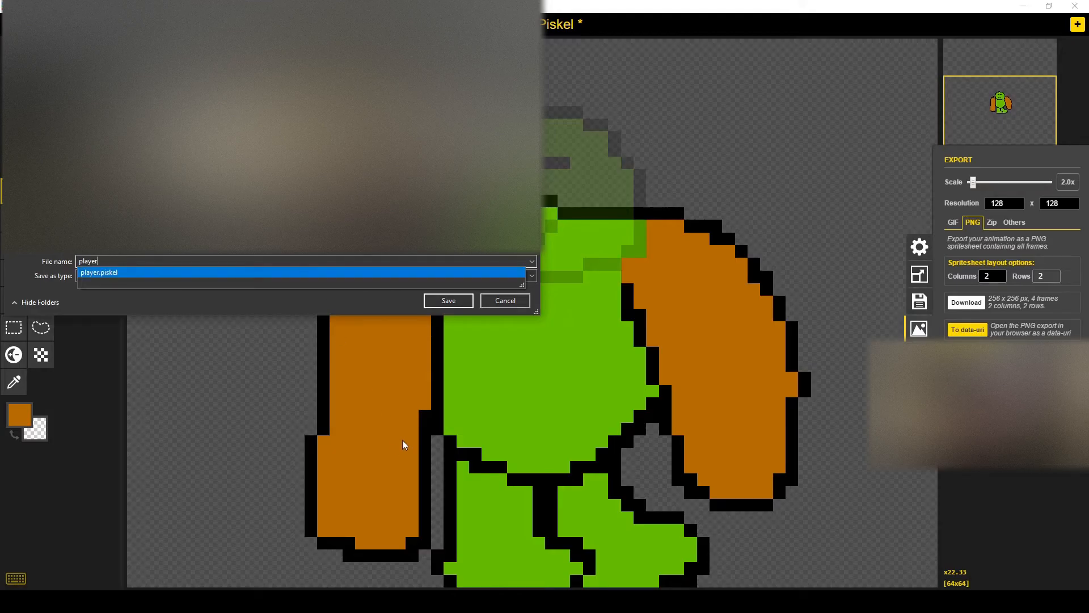
pyautogui.click(429, 300)
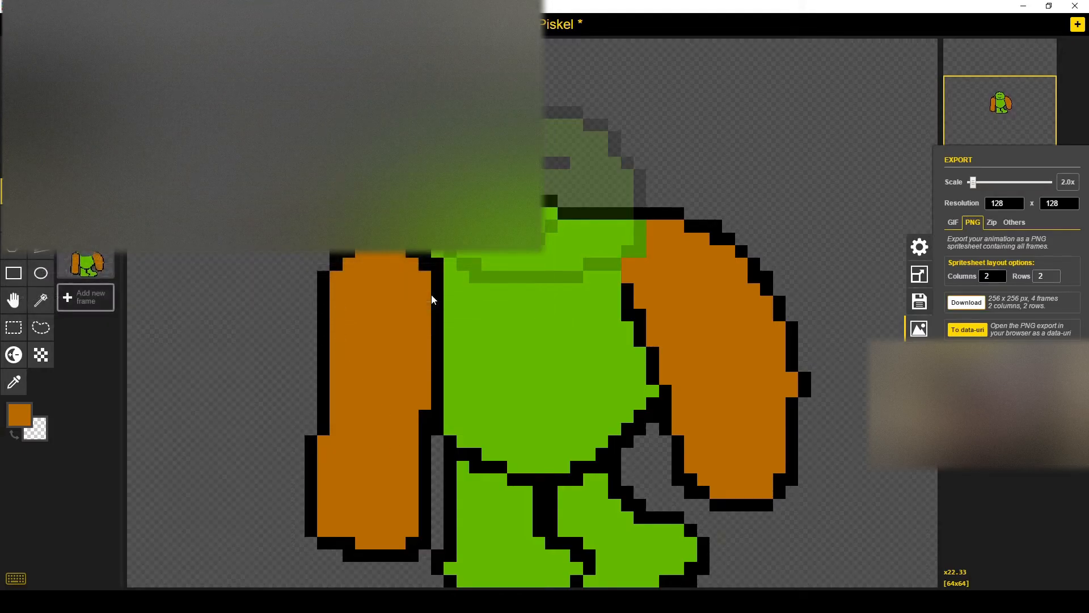
# Step: Switch to Unity, collapse the idle_png sprites and import player.png as a new asset into the Assets folder
pyautogui.click(406, 600)
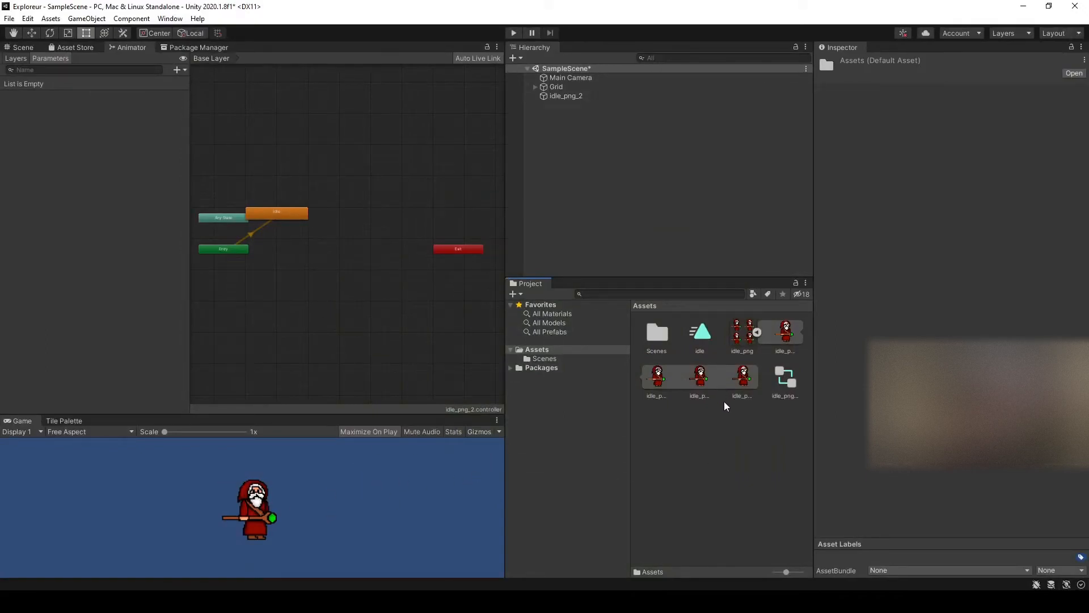
pyautogui.click(718, 432)
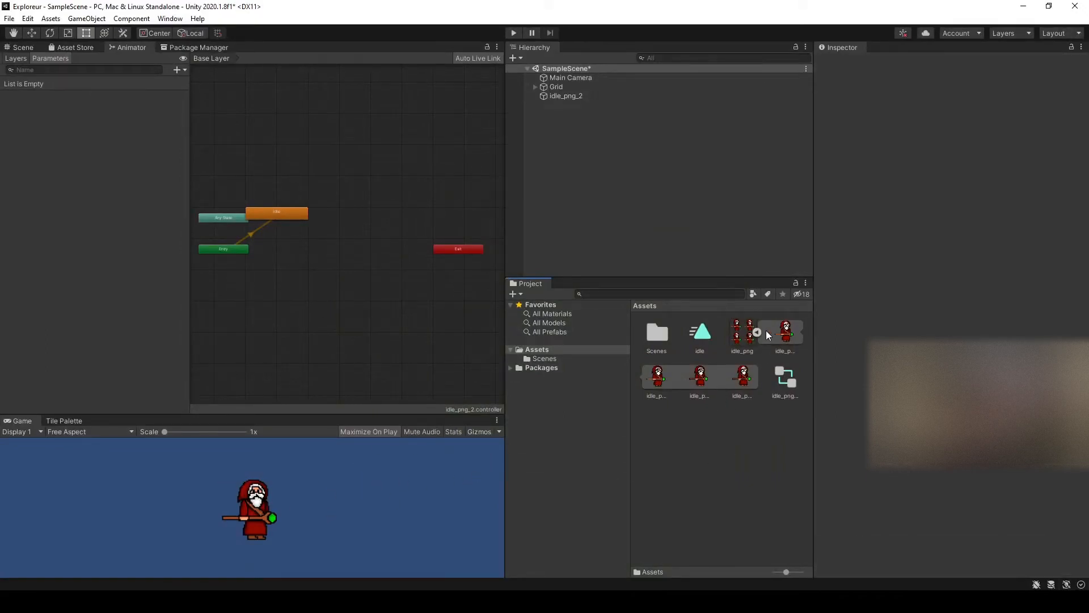
pyautogui.click(757, 332)
pyautogui.rightClick(695, 430)
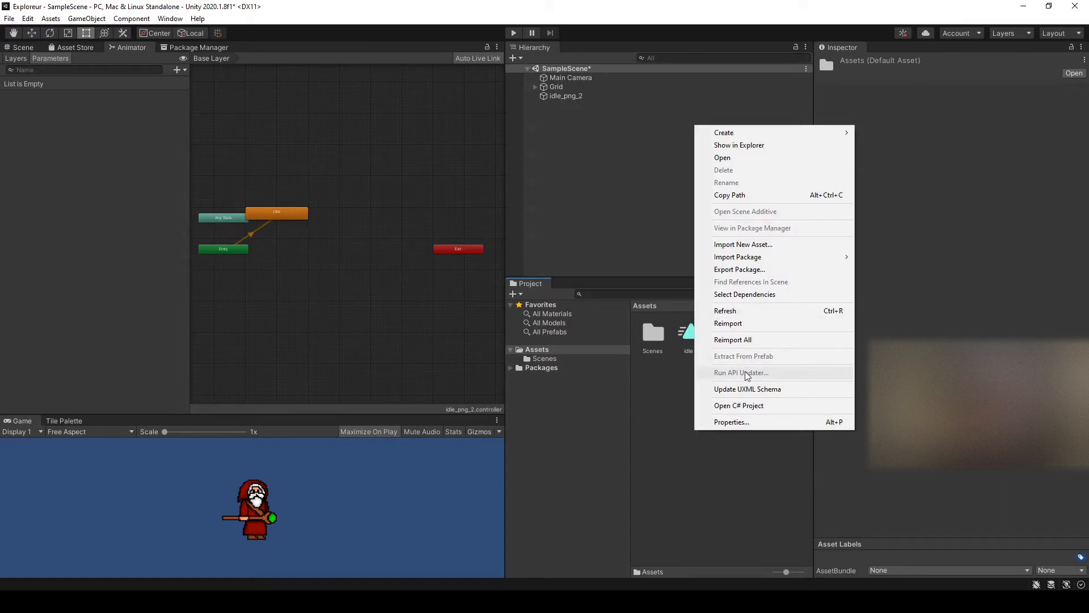
pyautogui.click(742, 245)
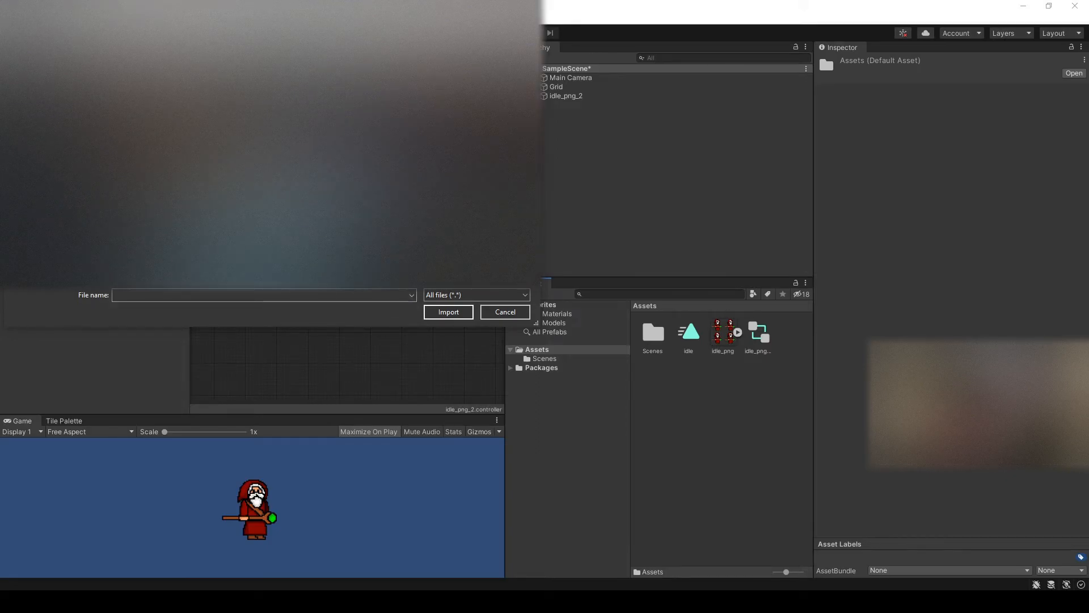
pyautogui.doubleClick(175, 249)
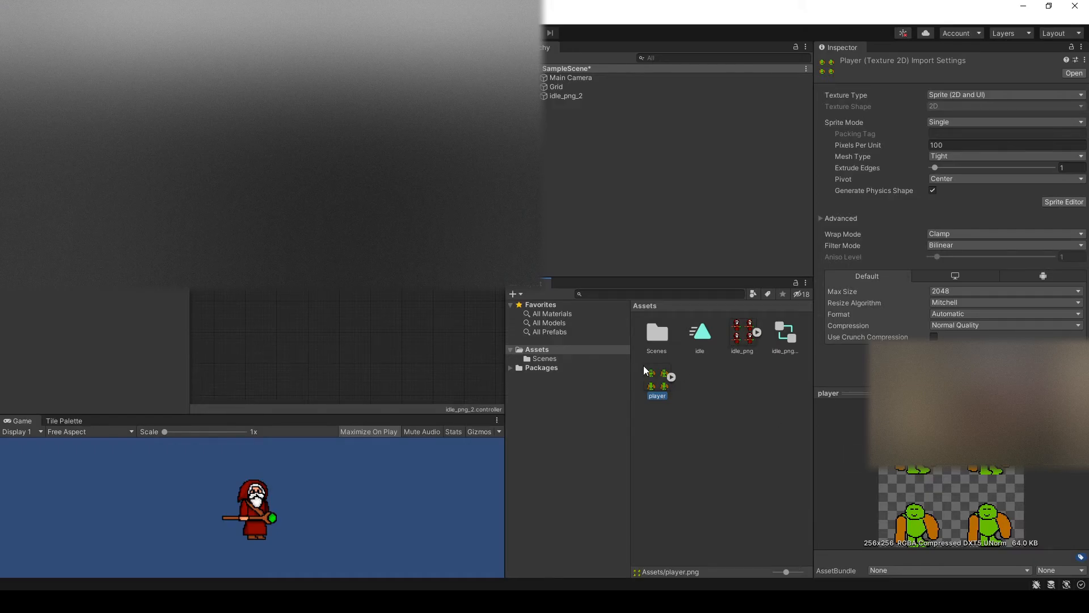
# Step: Set the player texture's Sprite Mode to Multiple and its Pixels Per Unit to 128
pyautogui.click(961, 161)
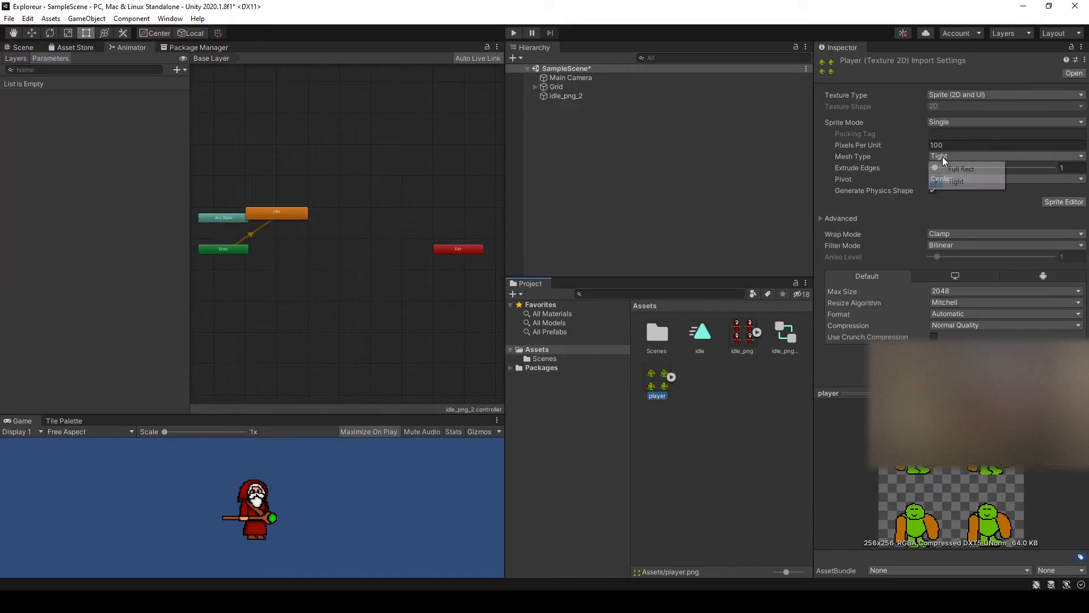
pyautogui.click(948, 139)
pyautogui.click(948, 123)
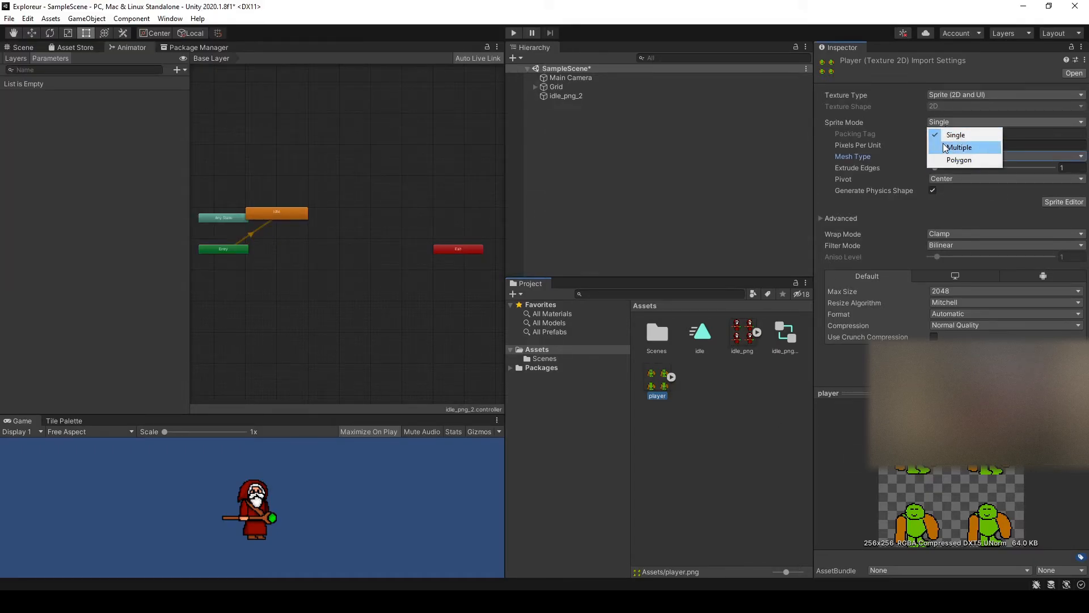
pyautogui.click(959, 147)
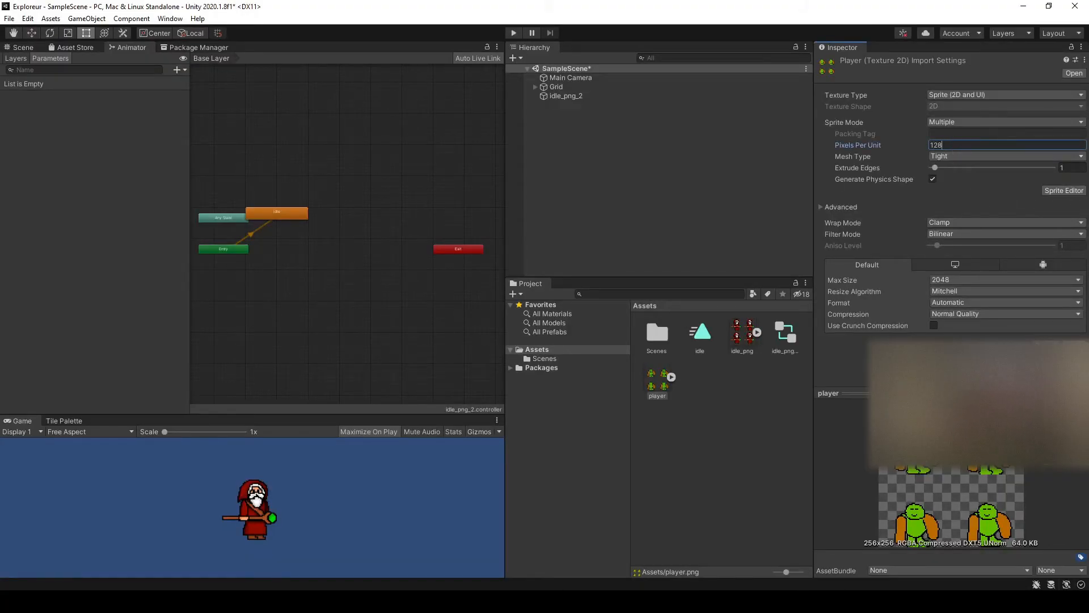
pyautogui.press('Return')
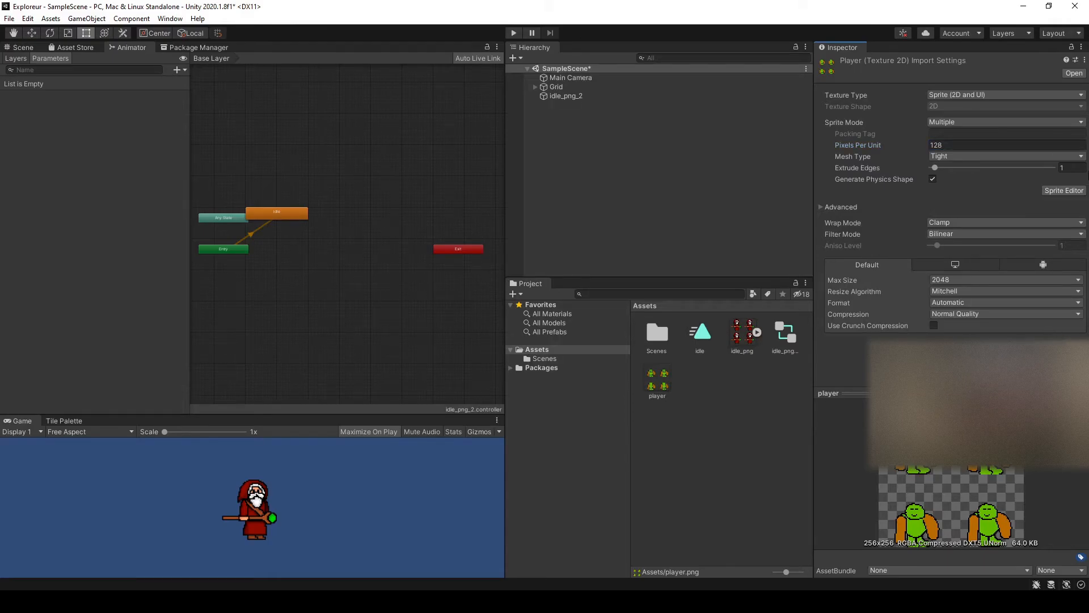
# Step: Slice the player texture in the Sprite Editor by cell count into 2 columns and 2 rows, and apply it
pyautogui.click(1063, 190)
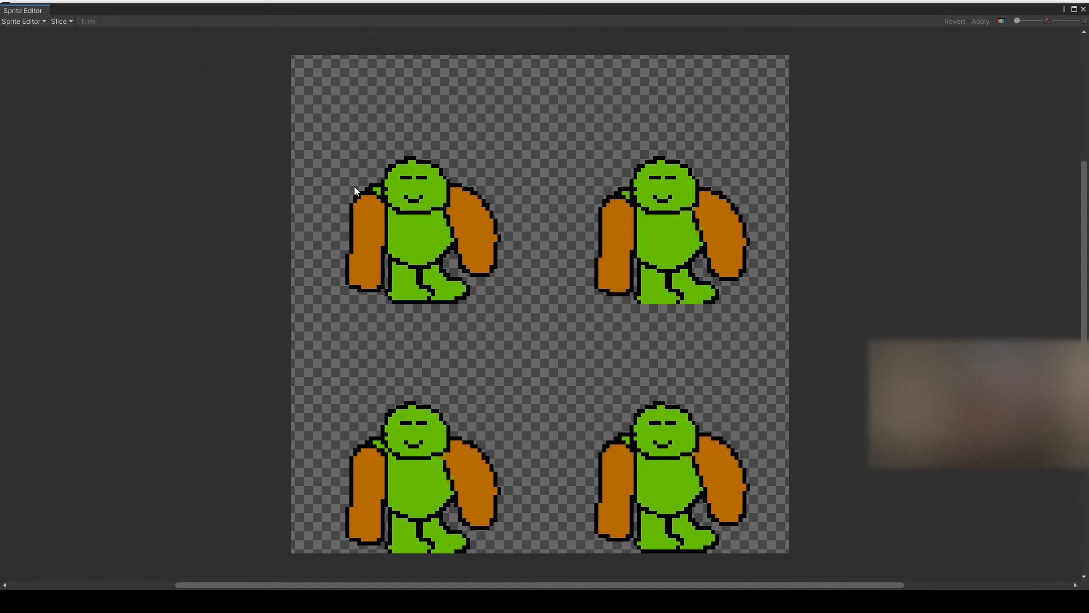
pyautogui.click(62, 21)
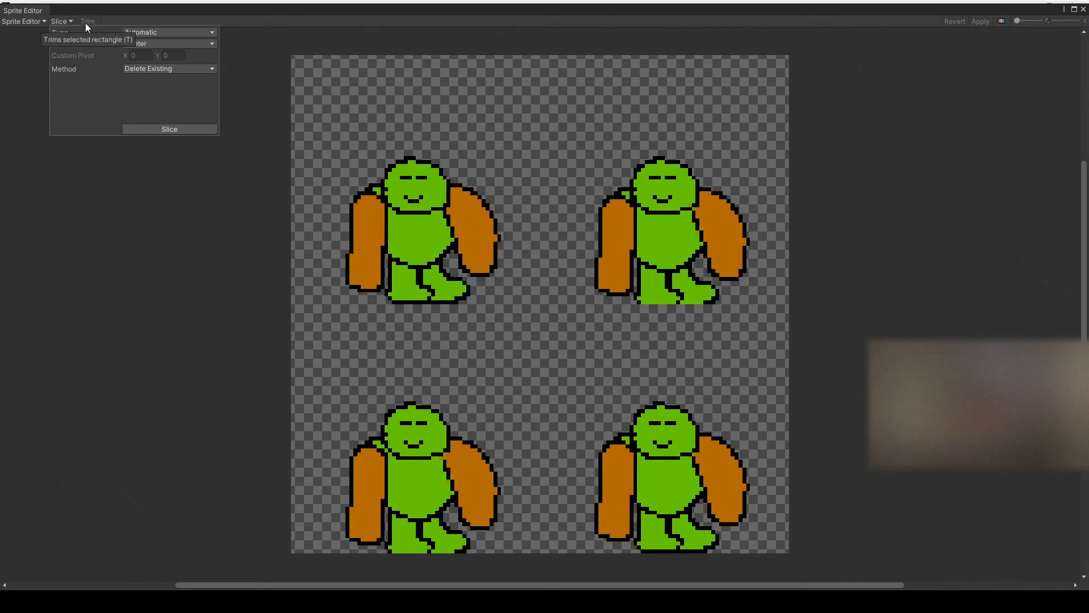
pyautogui.click(155, 33)
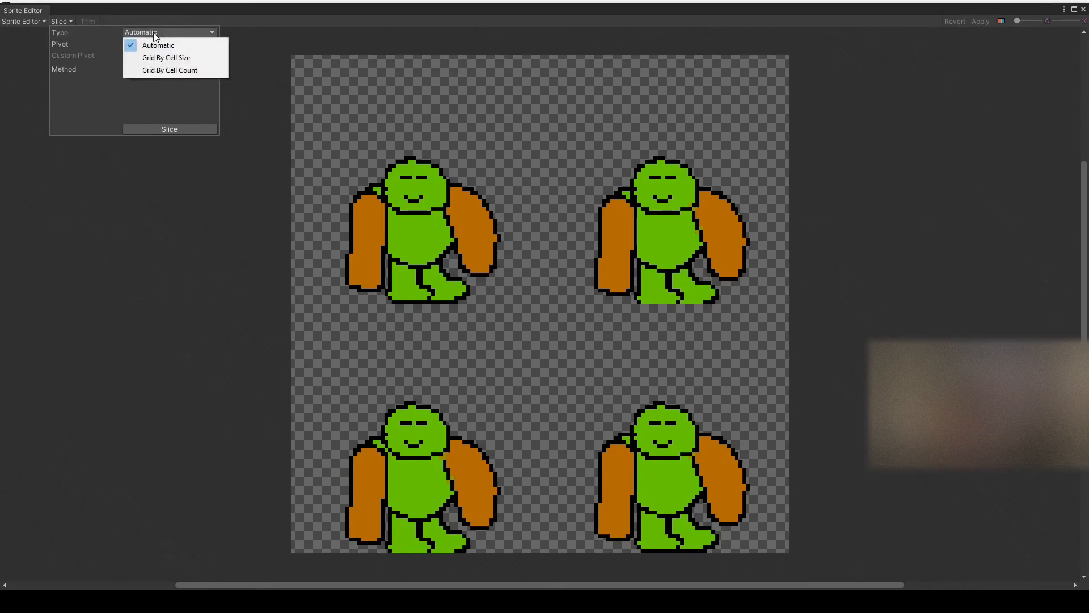
pyautogui.click(148, 70)
pyautogui.click(195, 44)
pyautogui.write('2')
pyautogui.click(170, 128)
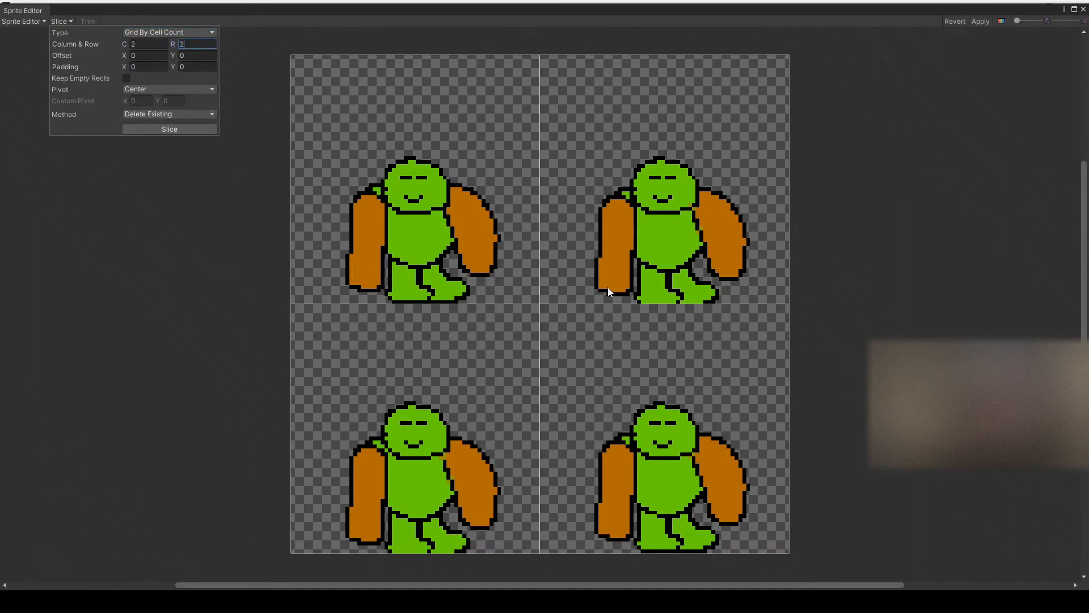
pyautogui.click(980, 21)
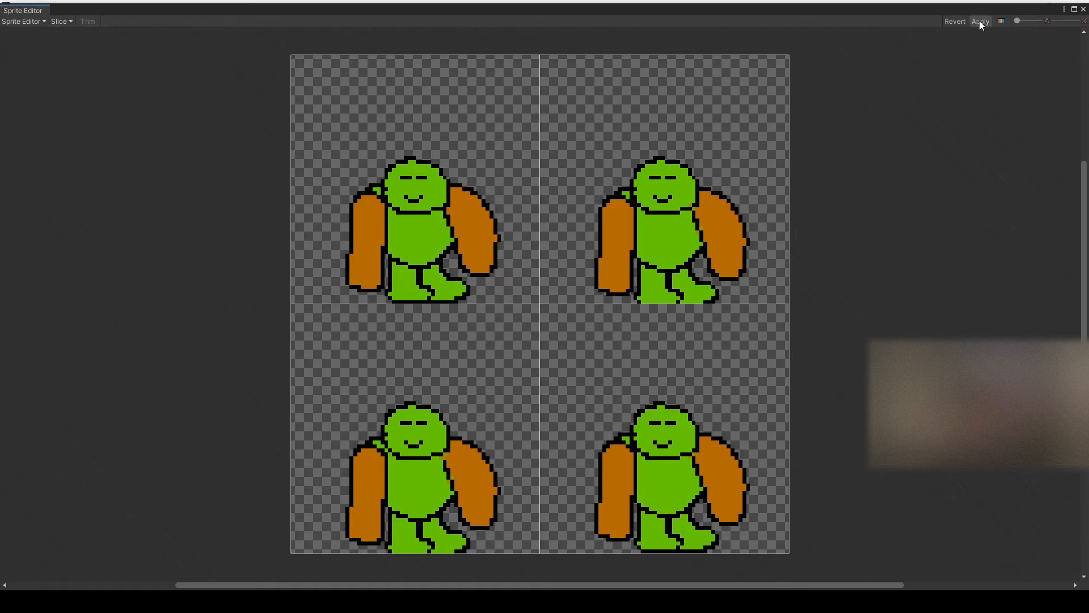
pyautogui.click(1083, 10)
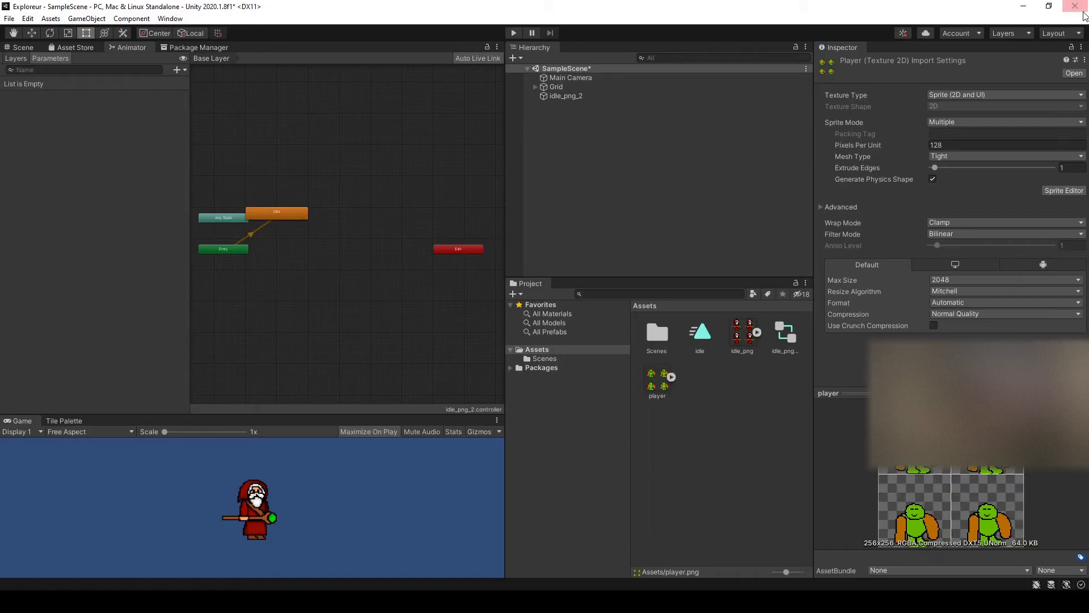
# Step: Expand the player spritesheet in the Assets folder and inspect its sliced sprites one by one
pyautogui.click(670, 377)
pyautogui.click(697, 382)
pyautogui.click(746, 380)
pyautogui.click(766, 381)
pyautogui.click(657, 419)
pyautogui.click(697, 380)
pyautogui.click(745, 381)
pyautogui.click(785, 381)
pyautogui.click(762, 490)
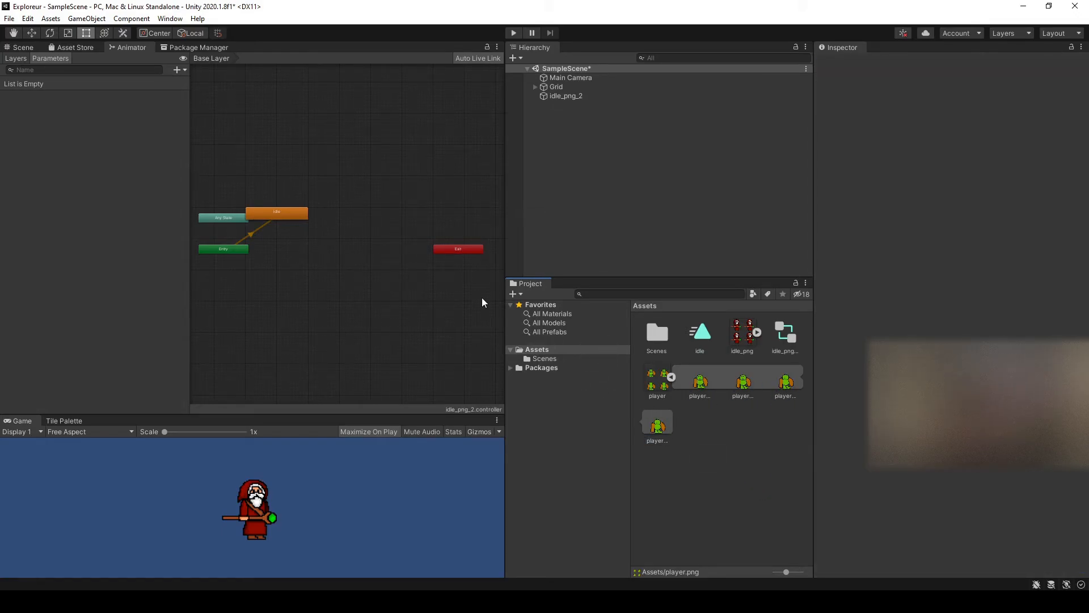
# Step: Add the first player sprite to the scene and move it beside the wizard, to about X 6, Y -0.1
pyautogui.click(697, 380)
pyautogui.moveTo(696, 379); pyautogui.dragTo(589, 165)
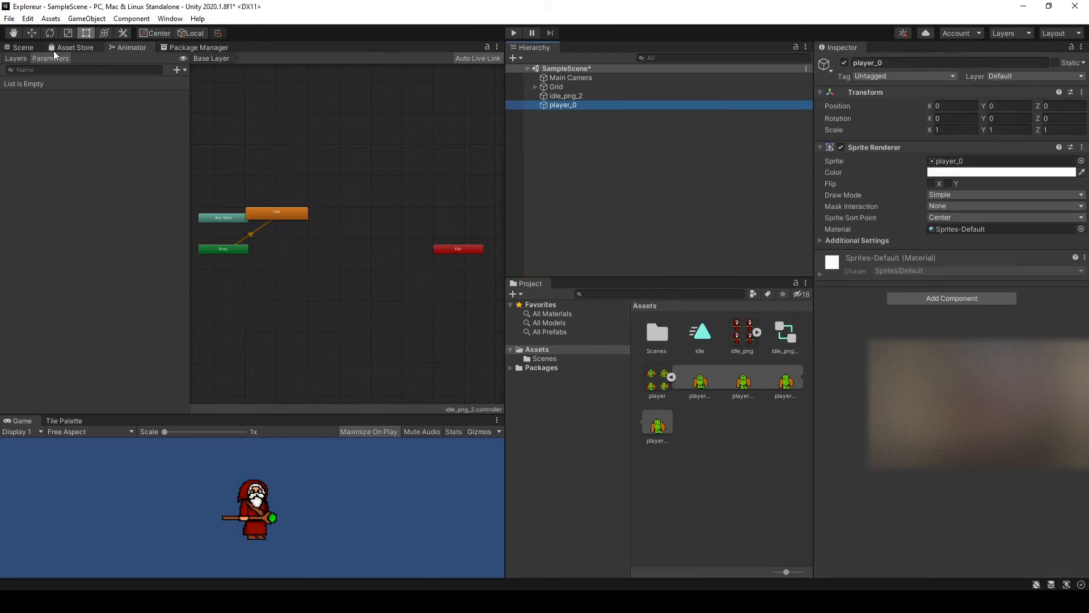
pyautogui.click(23, 47)
pyautogui.press('f')
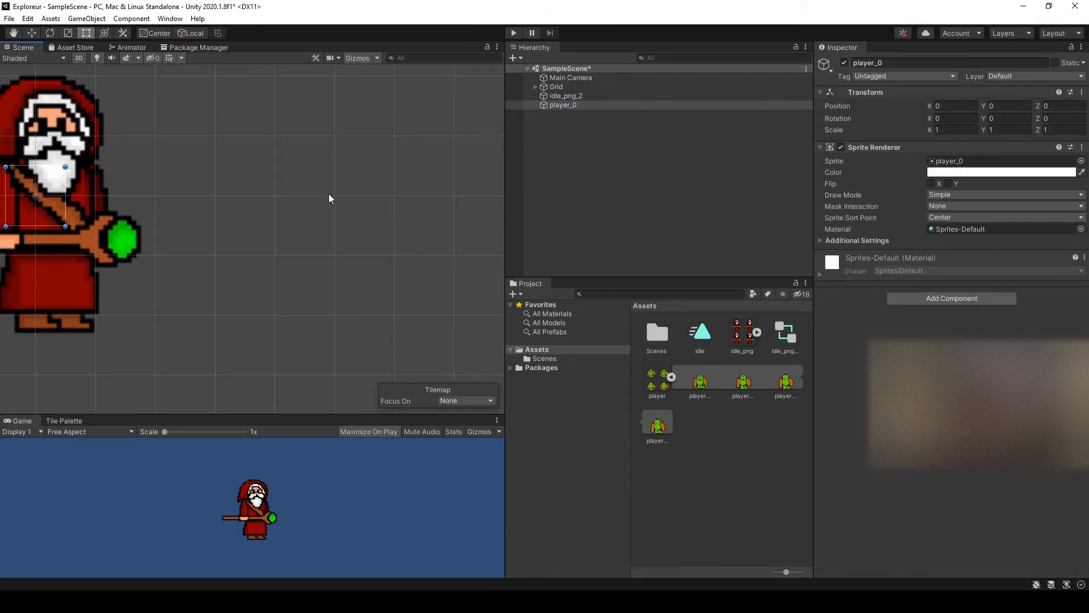
pyautogui.click(617, 105)
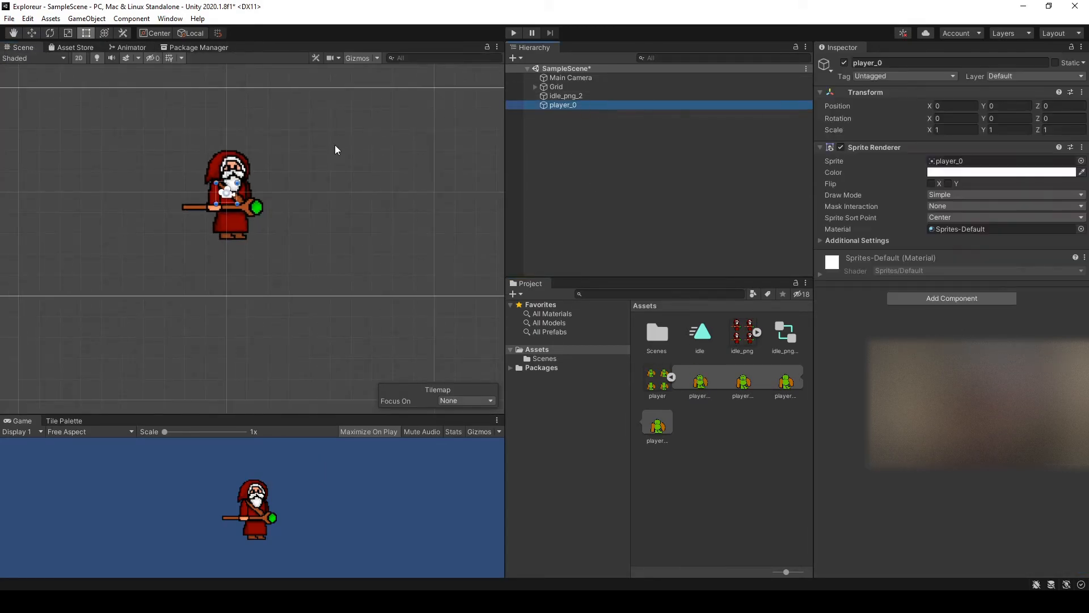
pyautogui.moveTo(230, 195); pyautogui.dragTo(328, 234)
pyautogui.scroll(5, 363, 193)
pyautogui.scroll(2, 384, 183)
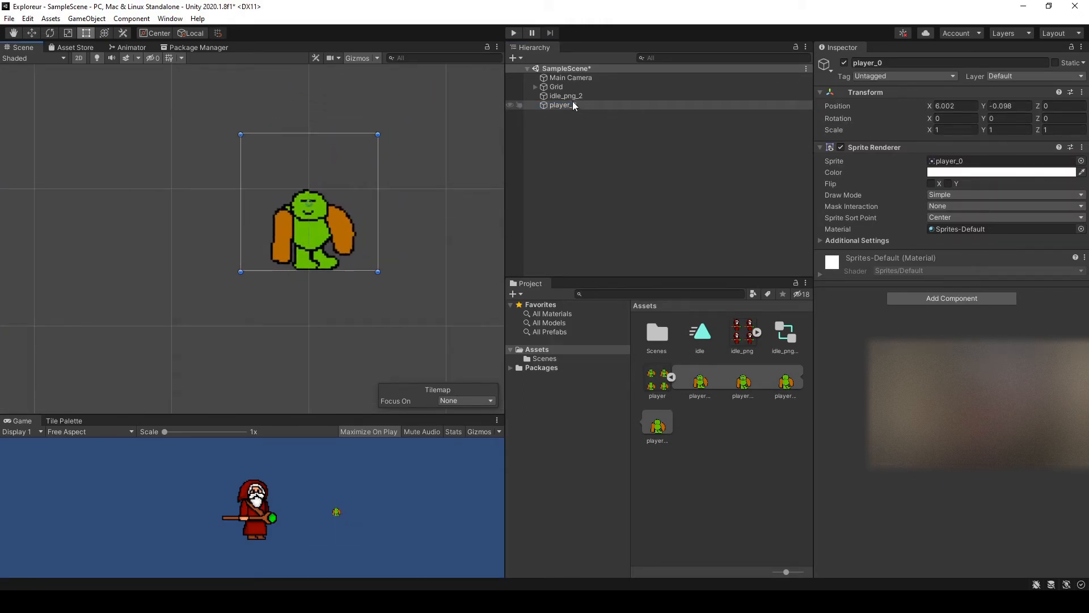
# Step: Create a new animation clip in the Assets folder and name it idle_player
pyautogui.rightClick(749, 451)
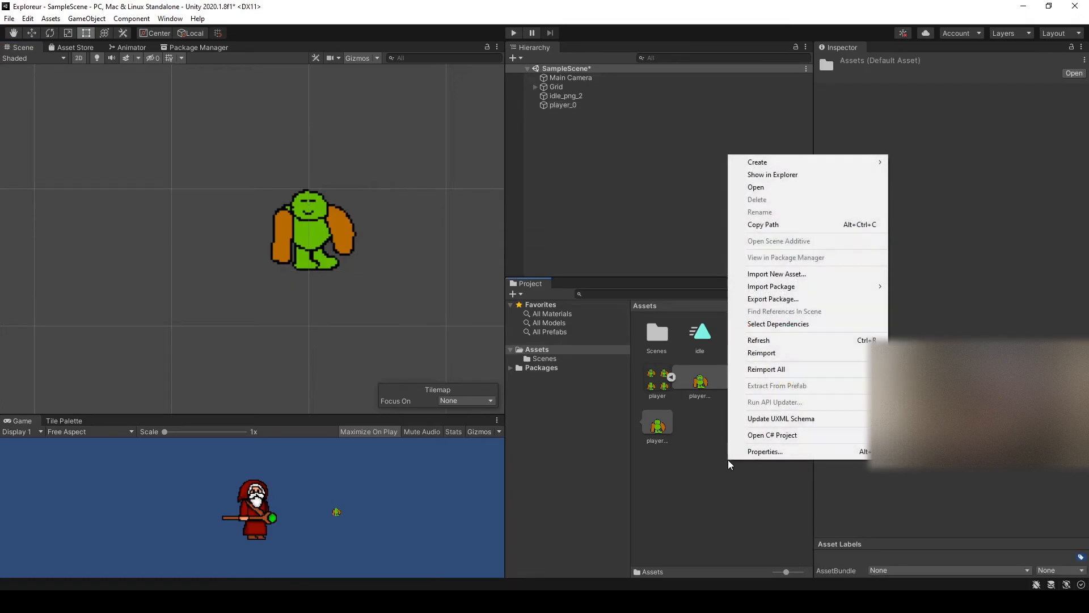
pyautogui.moveTo(781, 161)
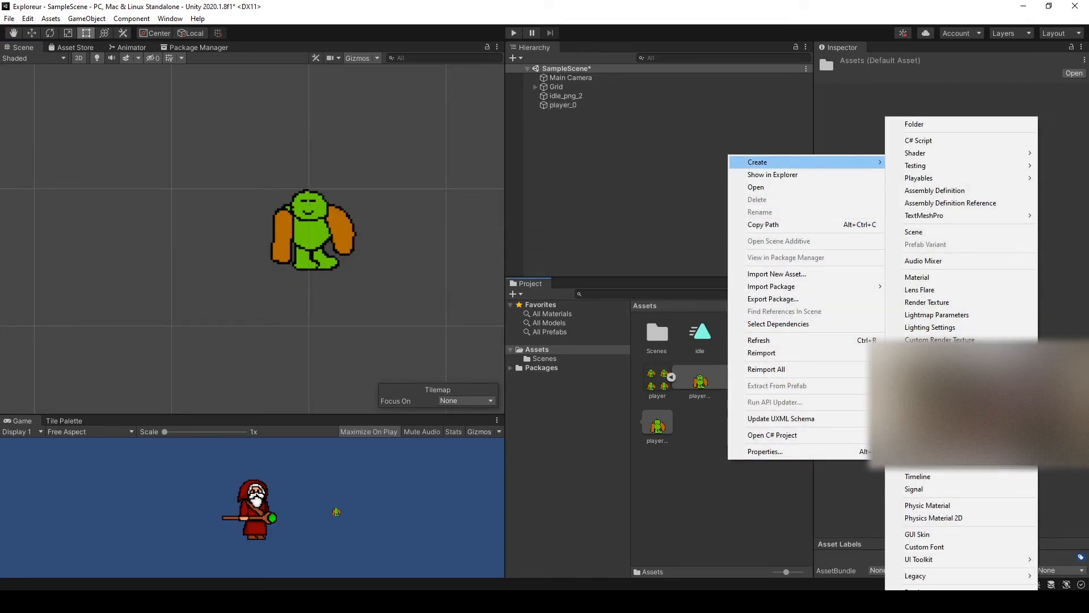
pyautogui.click(922, 434)
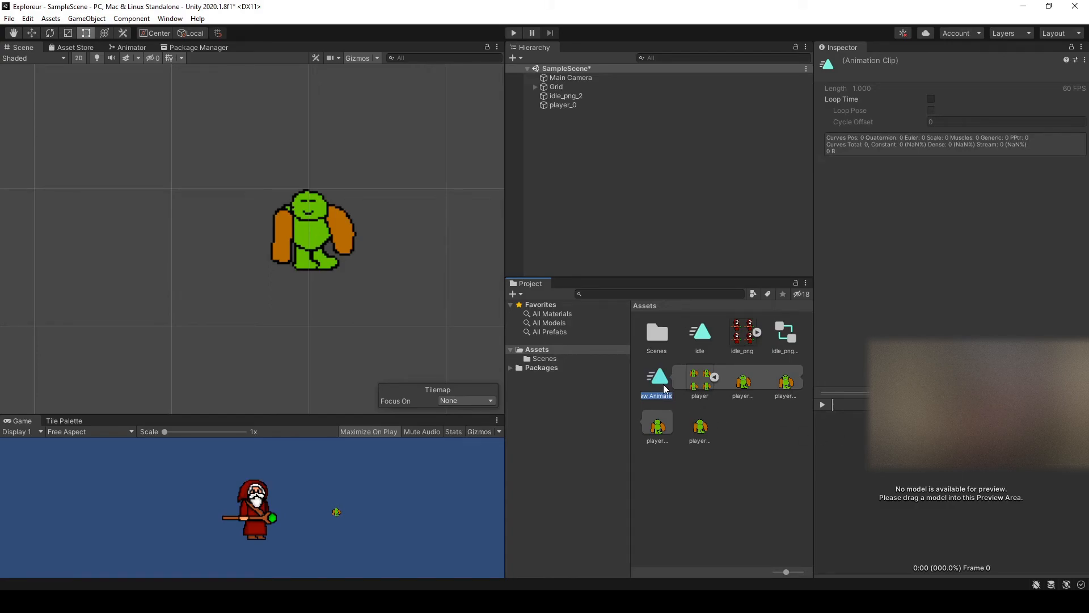
pyautogui.write('idle')
pyautogui.write('_player')
pyautogui.press('Return')
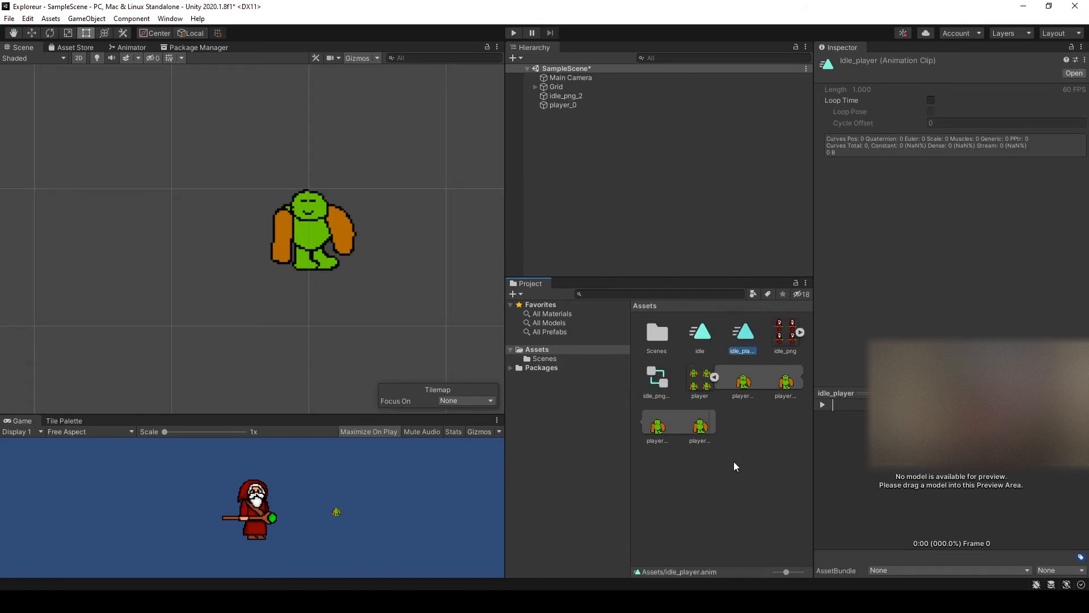
# Step: View the Animator for the player_0 object and open the idle_player clip in the Animation window
pyautogui.click(127, 48)
pyautogui.click(562, 105)
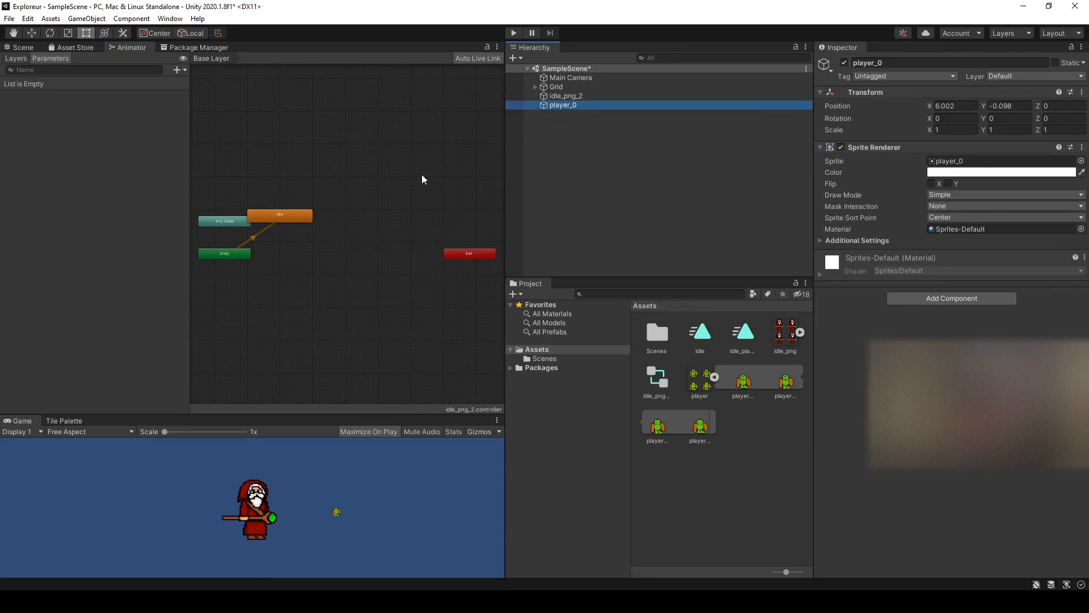
pyautogui.click(738, 333)
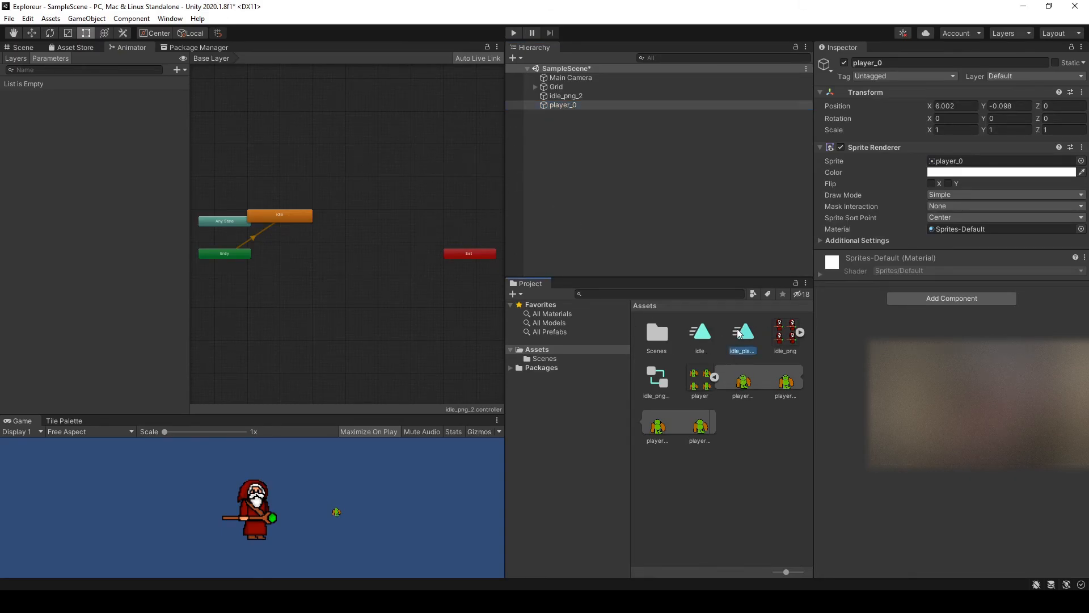
pyautogui.doubleClick(739, 333)
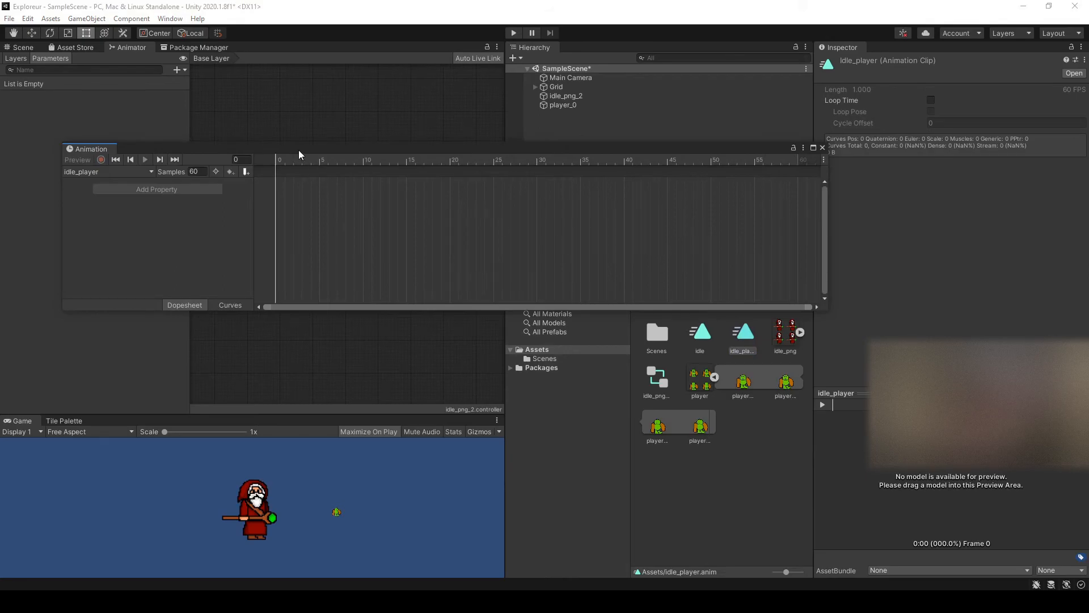
# Step: Create an Animator and animation clip for the player_0 object, saving the clip over the existing idle_player file
pyautogui.click(570, 108)
pyautogui.click(537, 252)
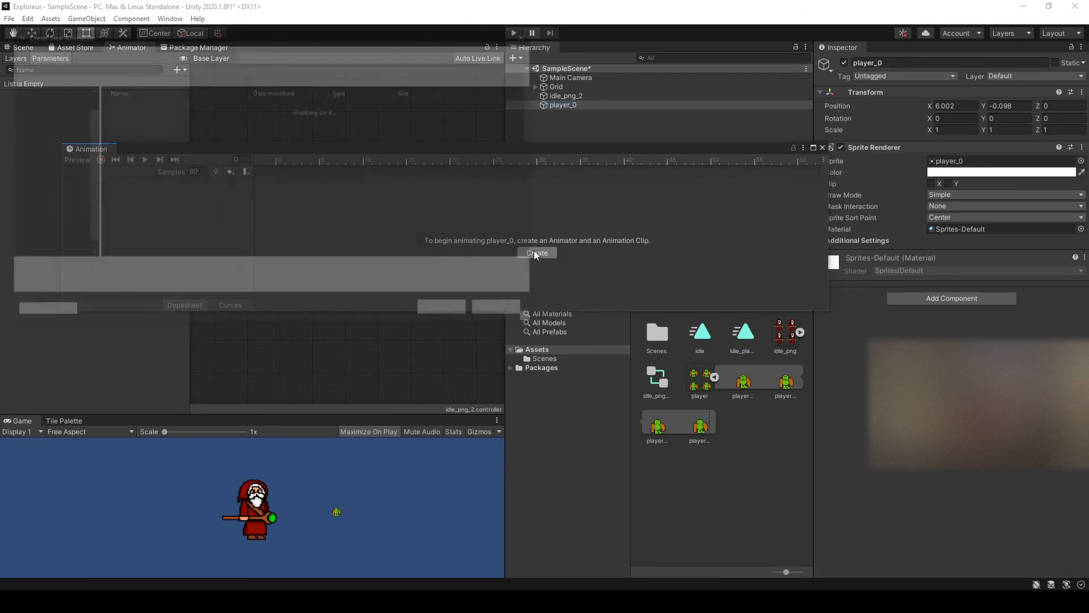
pyautogui.write('idle_player')
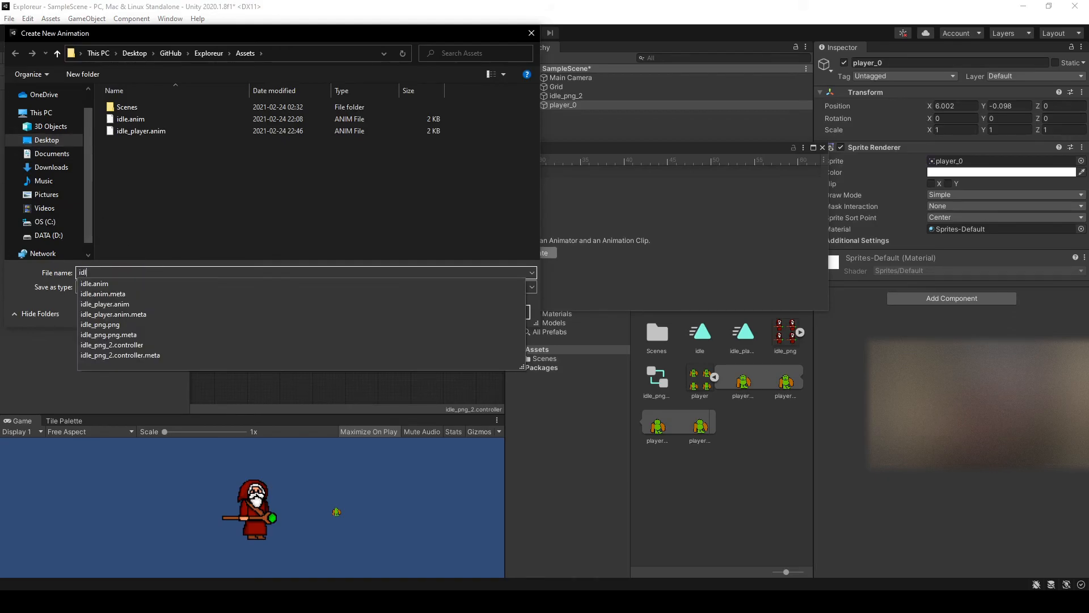
pyautogui.press('Return')
pyautogui.click(571, 301)
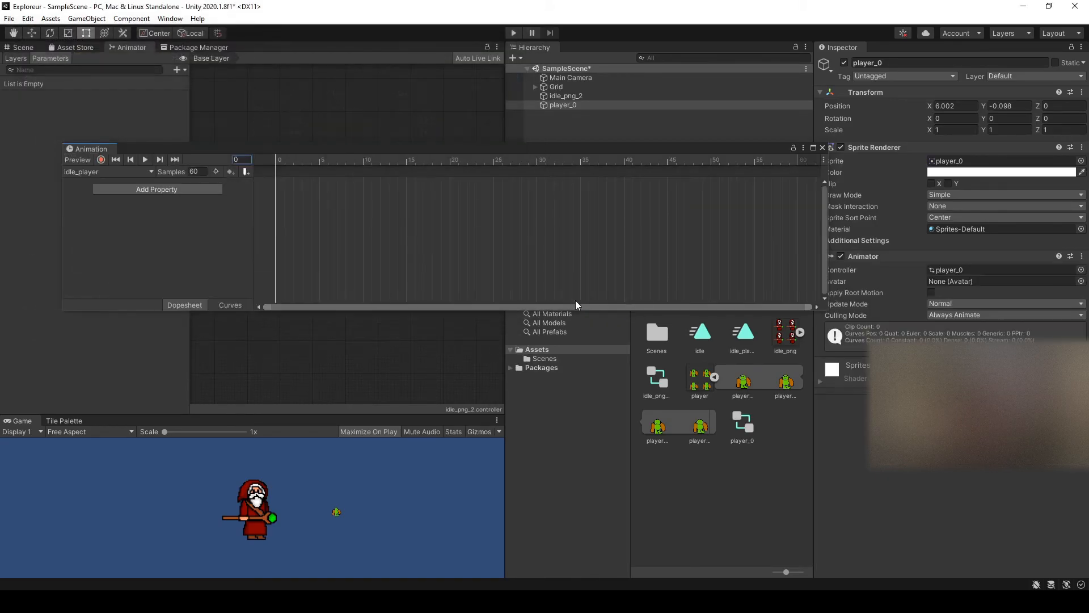
# Step: Add the four sliced player sprites as consecutive keyframes at the start of the idle_player timeline
pyautogui.click(744, 383)
pyautogui.keyDown('shift'); pyautogui.click(782, 383); pyautogui.keyUp('shift')
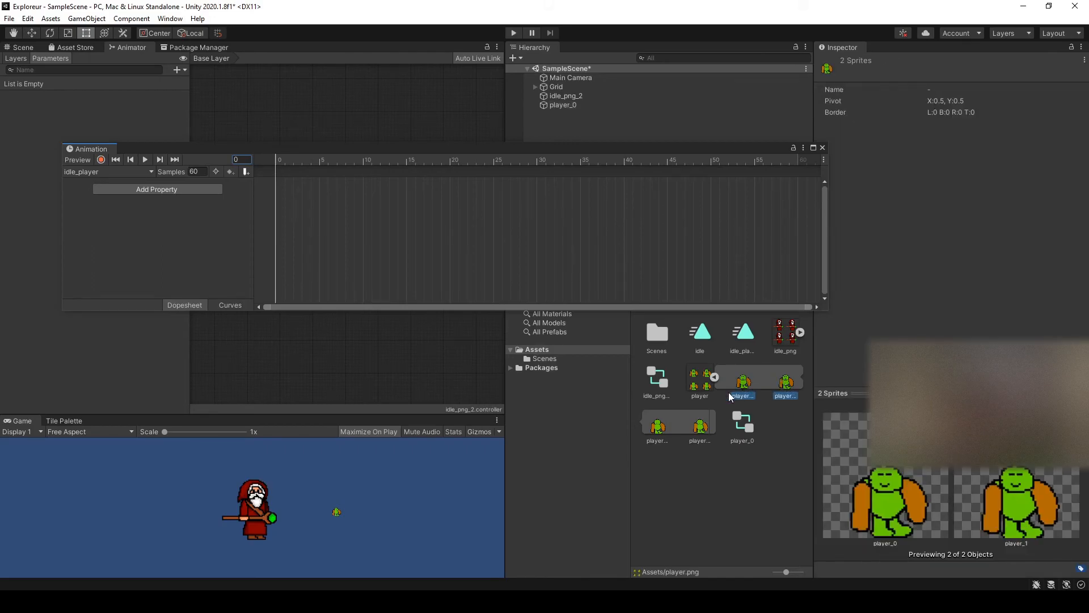
pyautogui.keyDown('shift'); pyautogui.click(668, 425); pyautogui.keyUp('shift')
pyautogui.keyDown('shift'); pyautogui.click(693, 427); pyautogui.keyUp('shift')
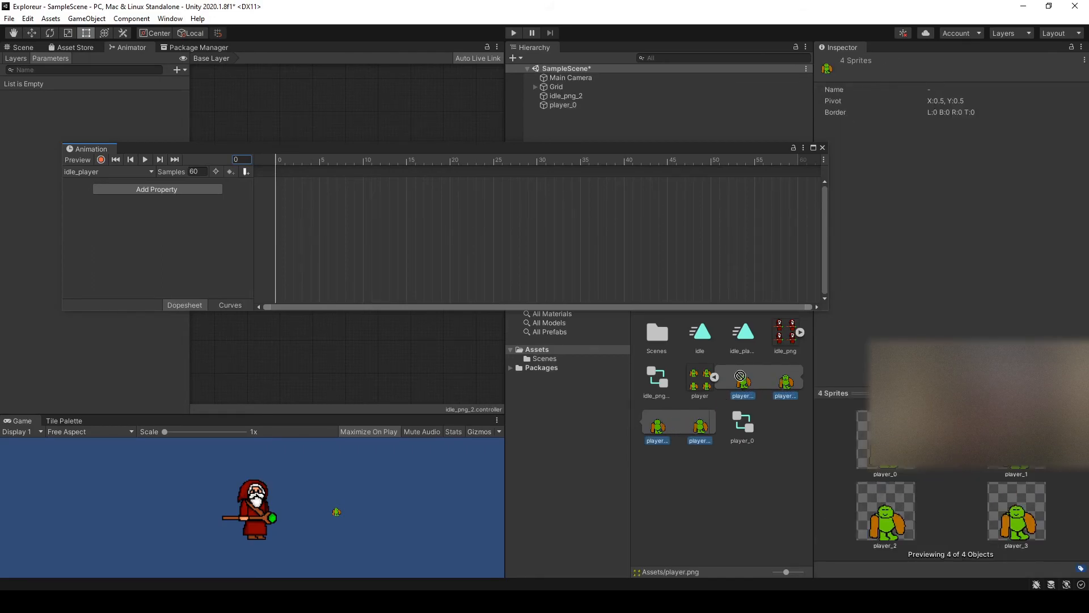
pyautogui.moveTo(747, 389); pyautogui.dragTo(316, 185)
# Step: Play the idle_player animation in the Scene view, set its Samples to 8, and close the Animation window
pyautogui.click(145, 159)
pyautogui.moveTo(209, 151); pyautogui.dragTo(549, 168)
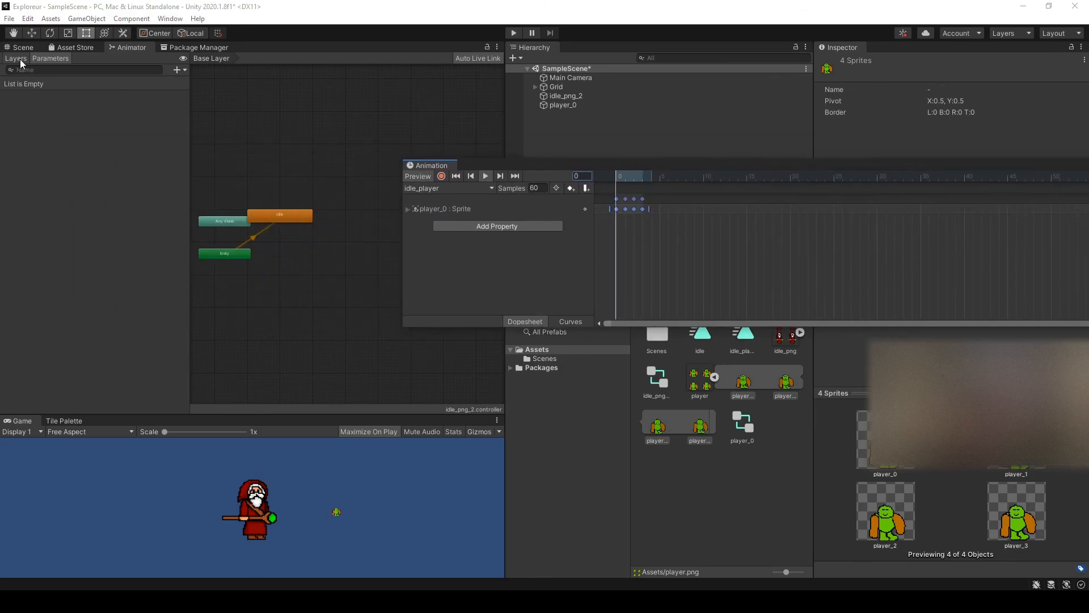
pyautogui.click(23, 47)
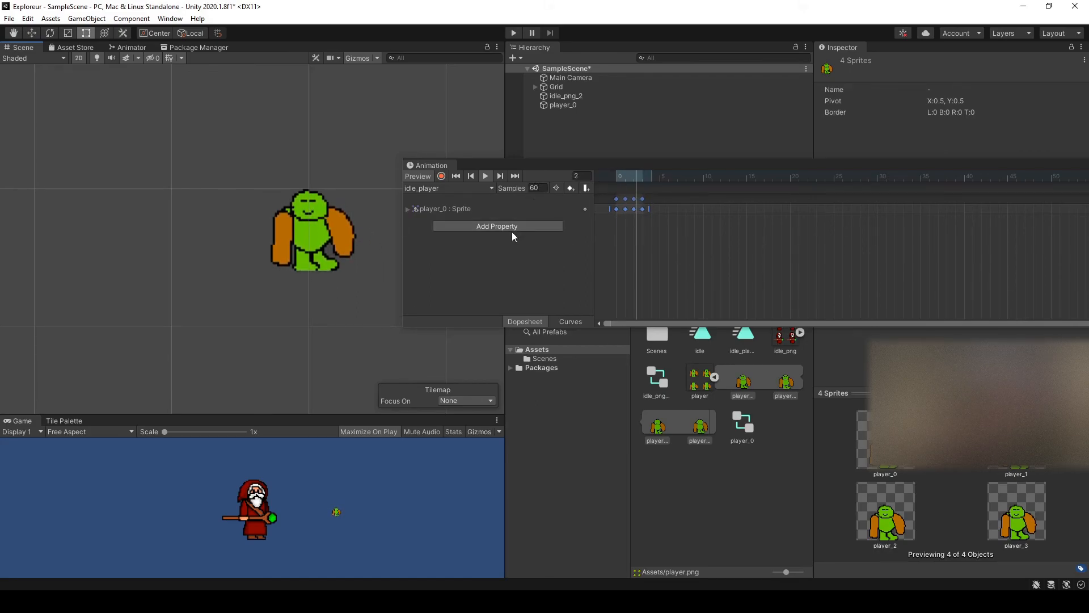
pyautogui.doubleClick(536, 187)
pyautogui.write('8')
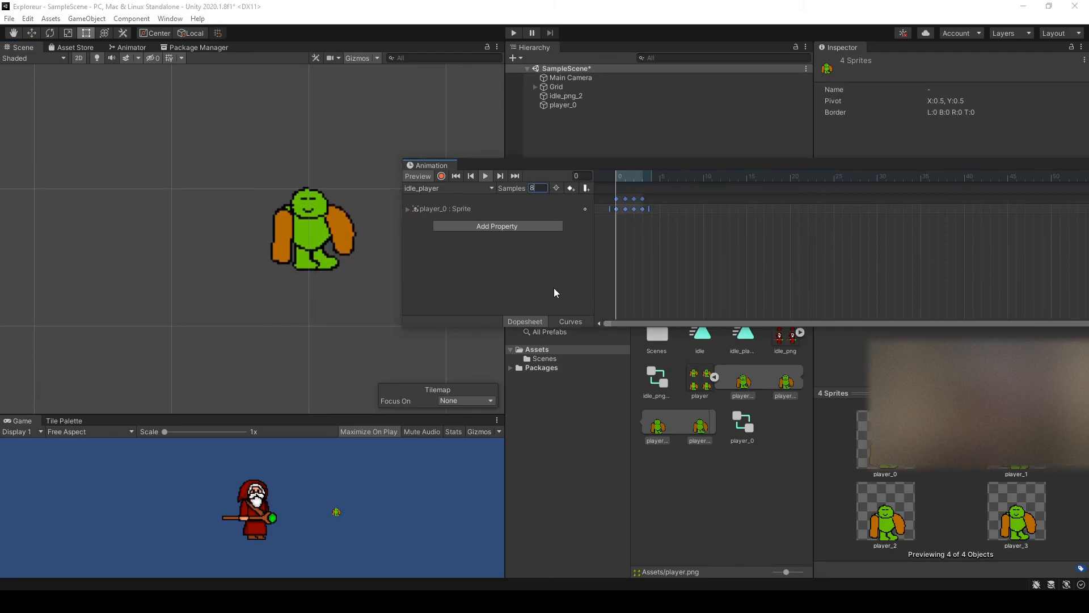
pyautogui.press('Return')
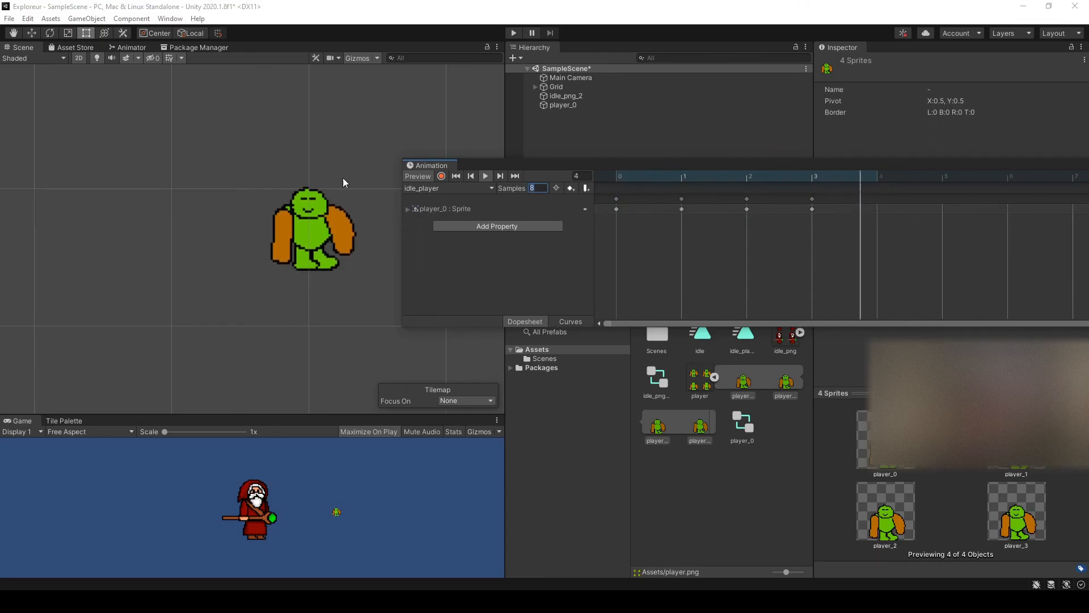
pyautogui.moveTo(532, 162); pyautogui.dragTo(190, 188)
pyautogui.click(820, 190)
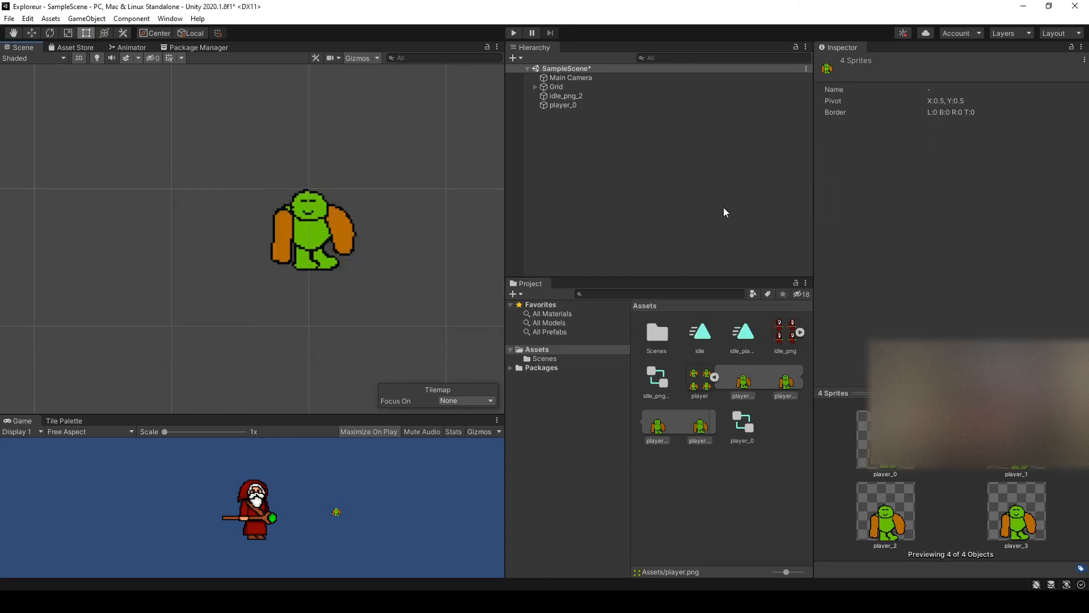
# Step: Move the idle_player state between Entry and Exit in player_0's Animator graph, and return to the Scene view
pyautogui.click(131, 47)
pyautogui.moveTo(282, 219); pyautogui.dragTo(361, 262)
pyautogui.click(554, 106)
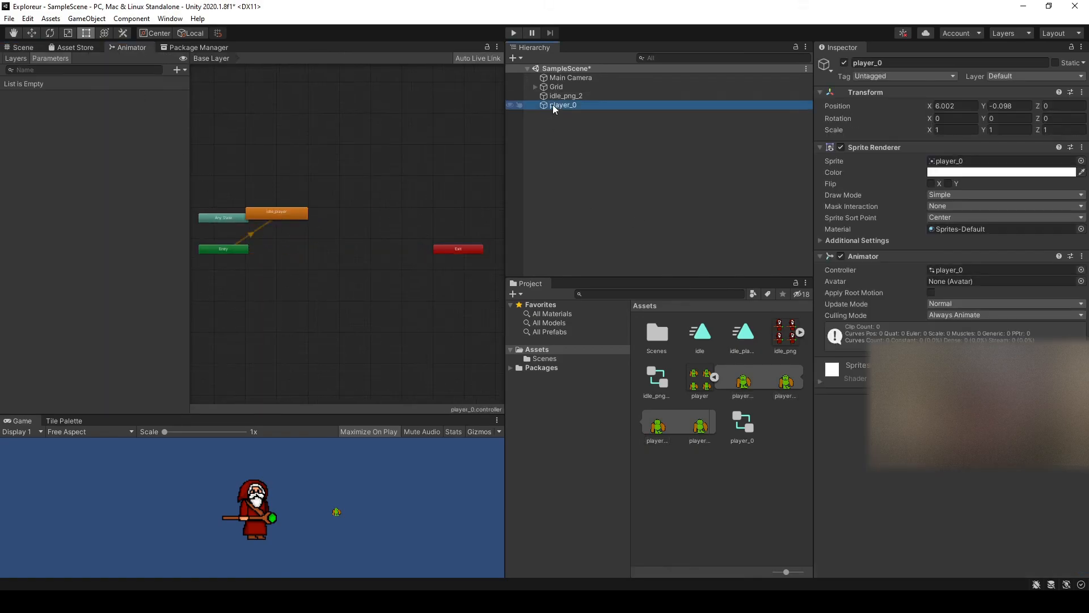
pyautogui.moveTo(275, 214); pyautogui.dragTo(354, 249)
pyautogui.click(303, 254)
pyautogui.click(363, 254)
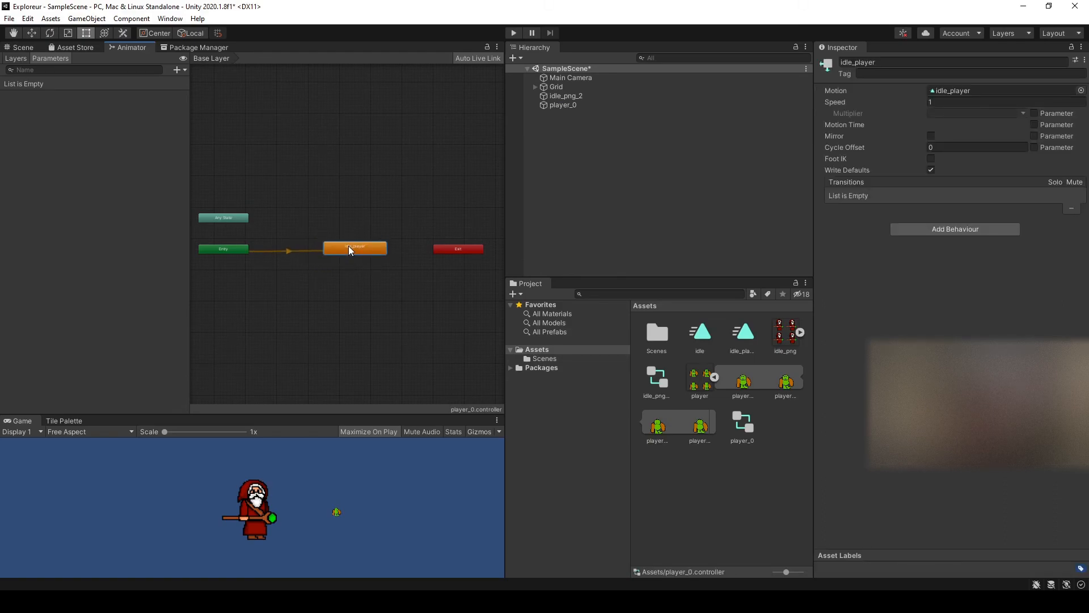
pyautogui.click(314, 254)
pyautogui.click(345, 250)
pyautogui.click(24, 48)
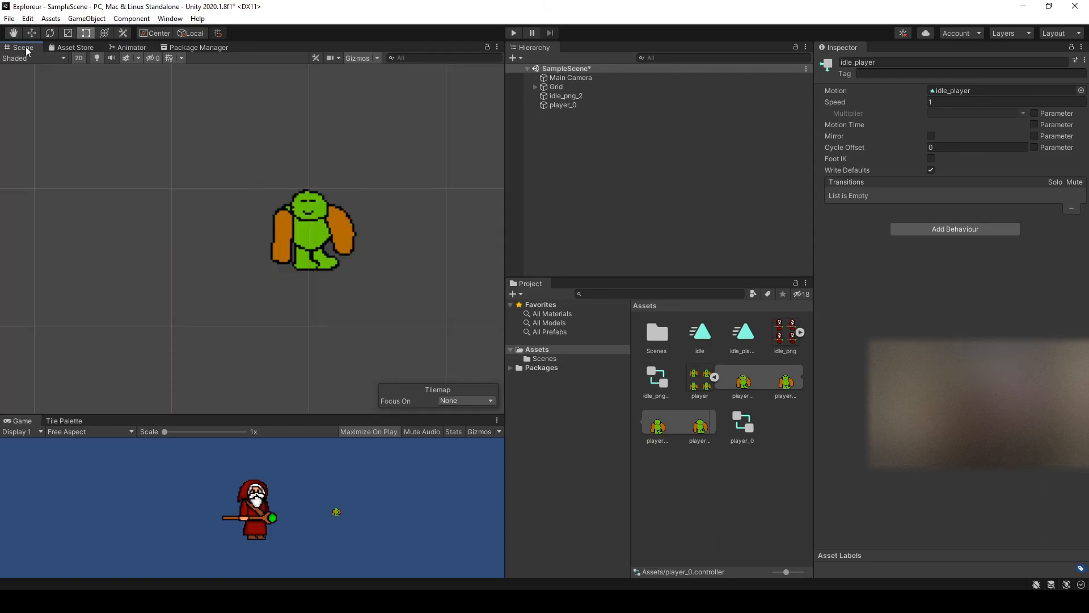